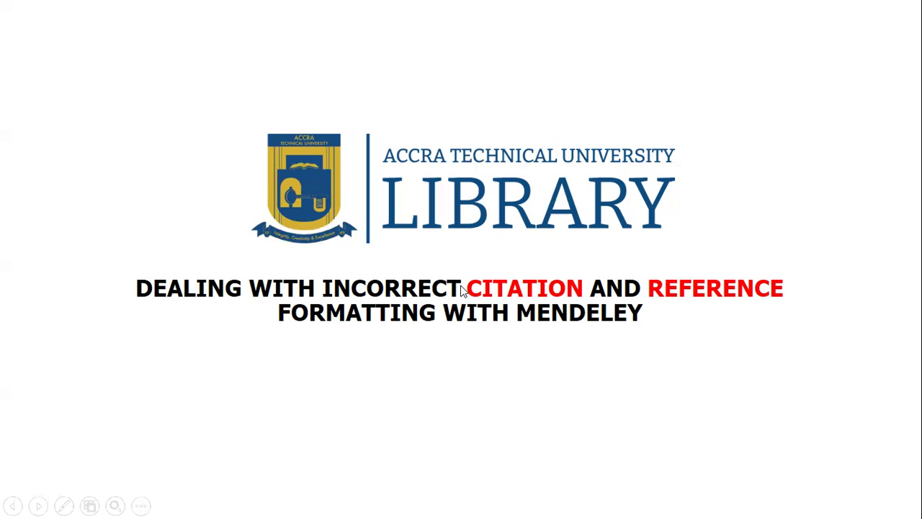
Step: End the slideshow, switch to the document in Word and review the entries in its References list
key("Escape")
left_click(489, 505)
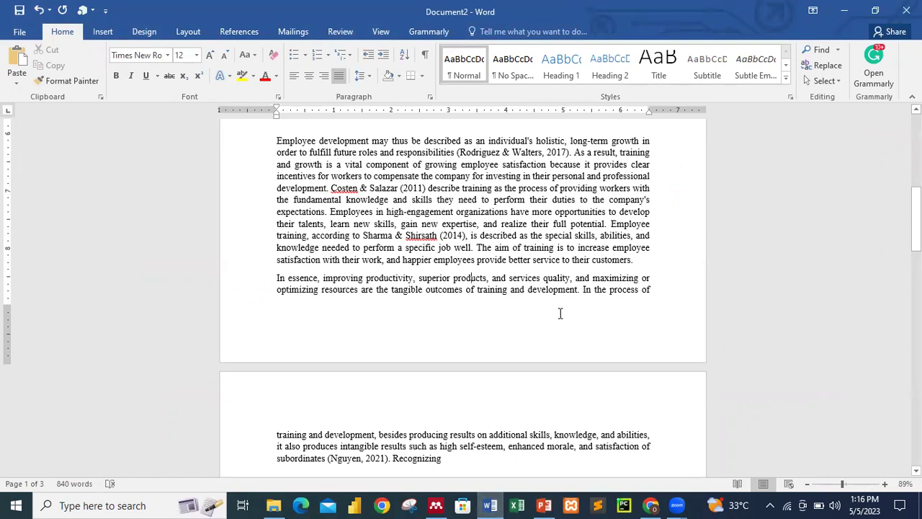
scroll(559, 313, "down", 20)
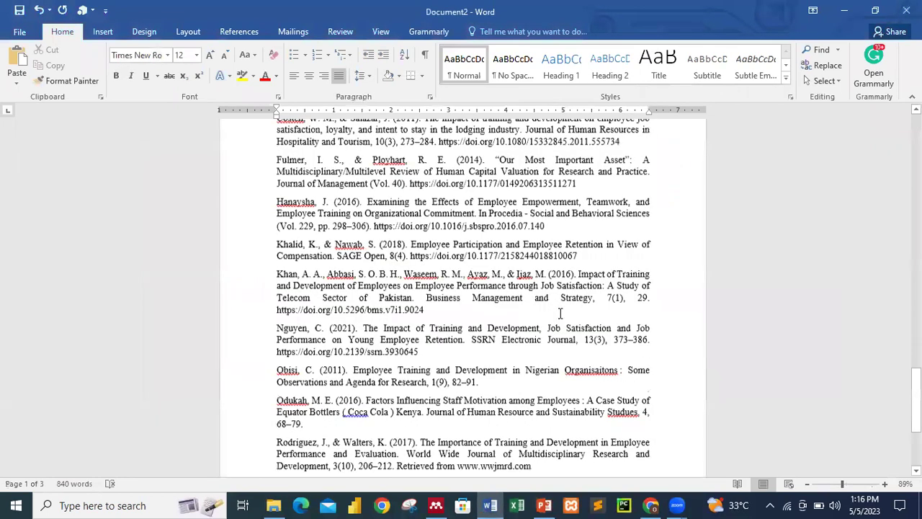
scroll(560, 314, "down", 5)
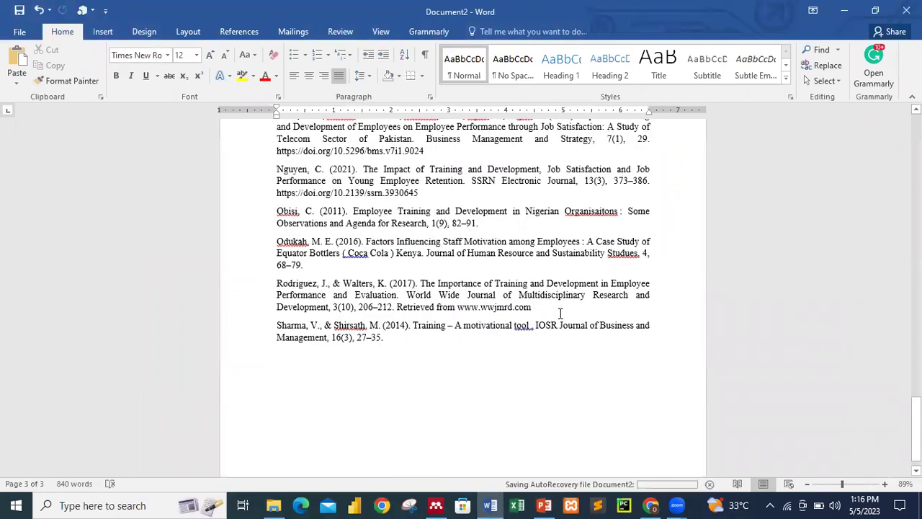
scroll(559, 313, "up", 10)
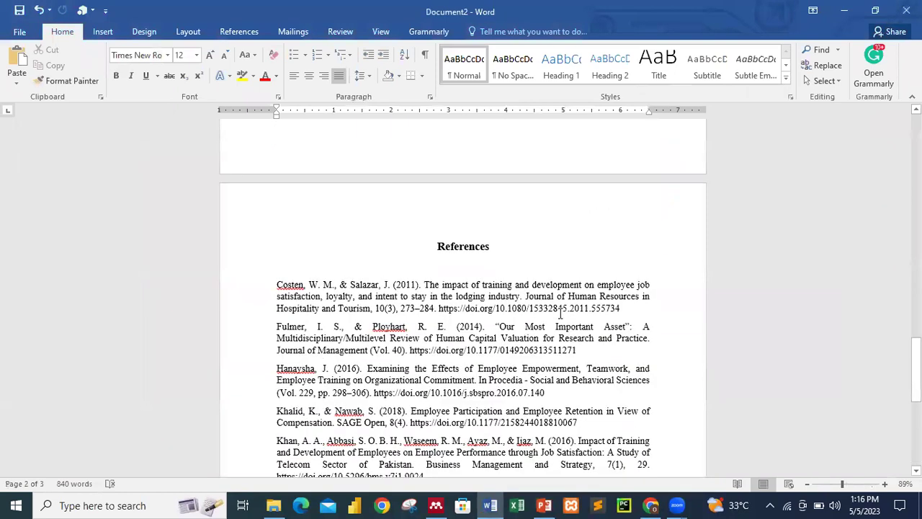
scroll(559, 314, "down", 3)
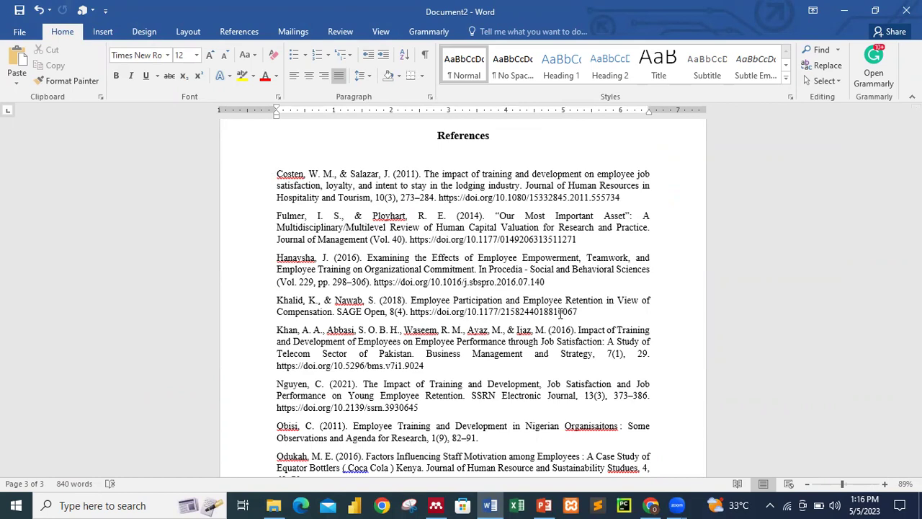
scroll(560, 311, "down", 2)
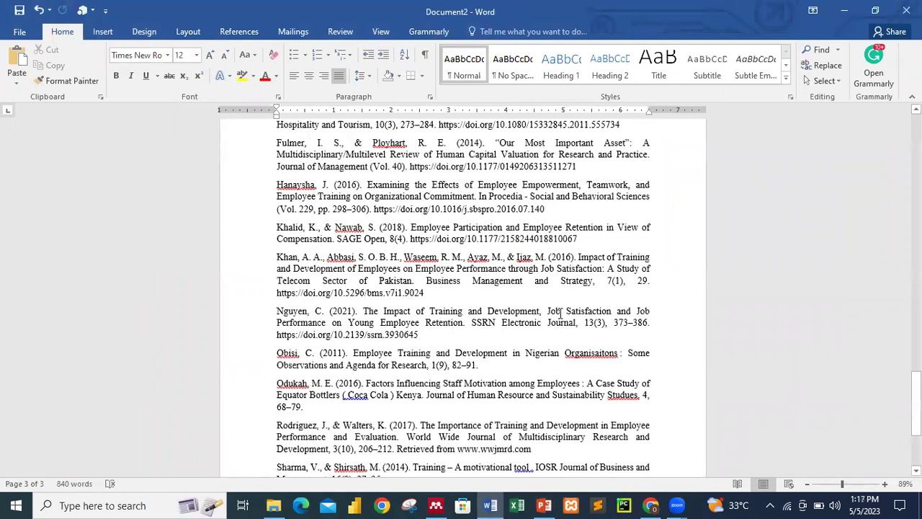
scroll(560, 314, "up", 3)
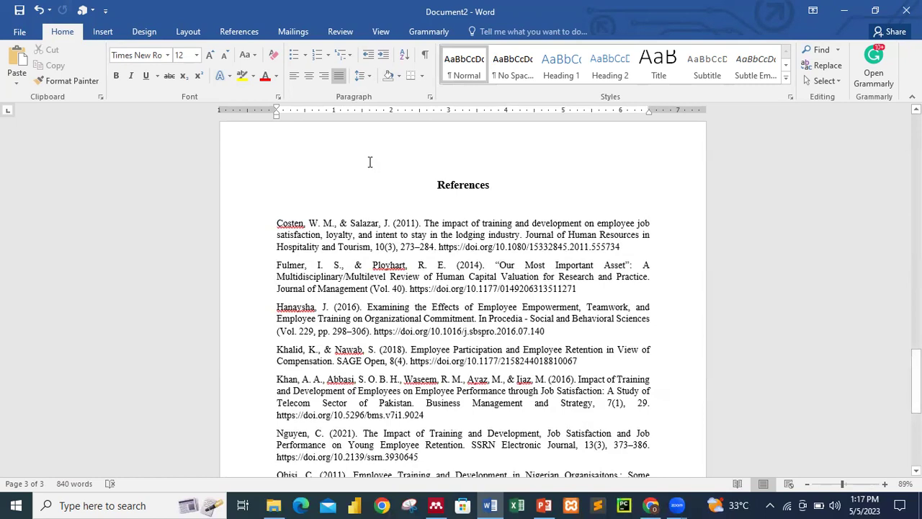
left_click(380, 32)
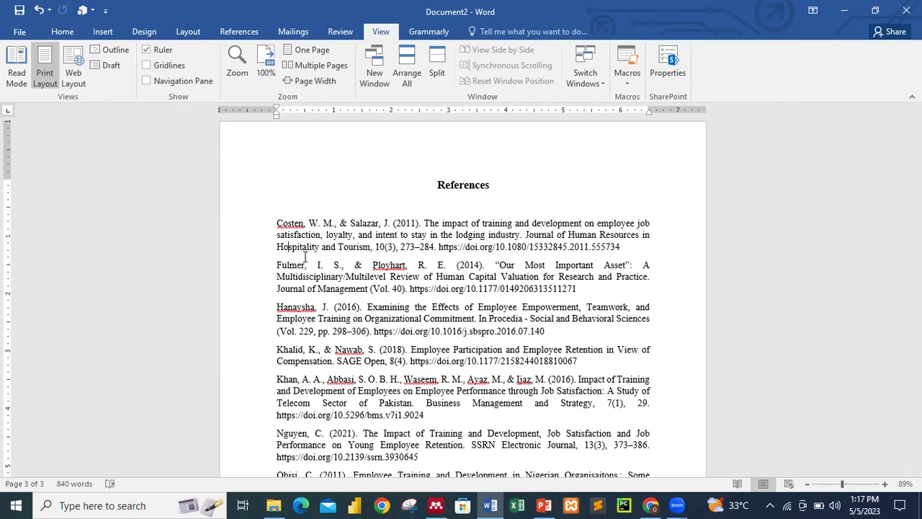
scroll(305, 256, "down", 8)
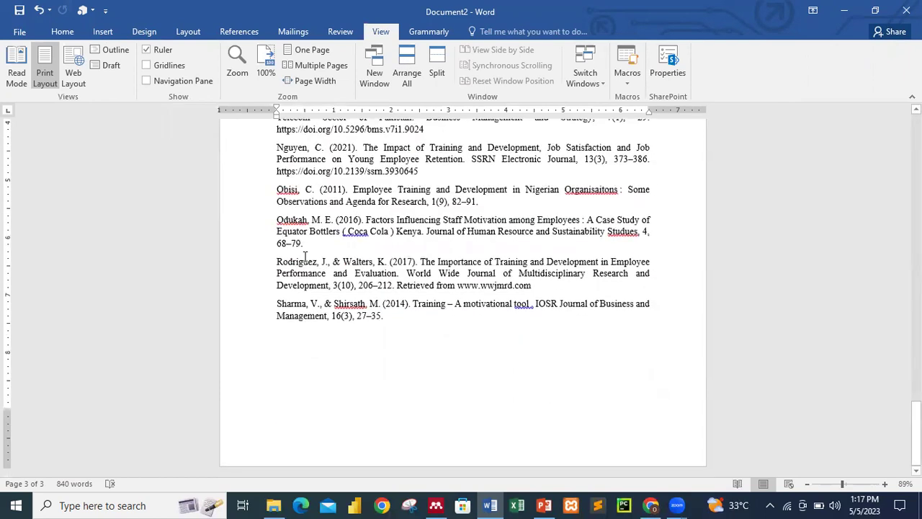
scroll(305, 257, "up", 9)
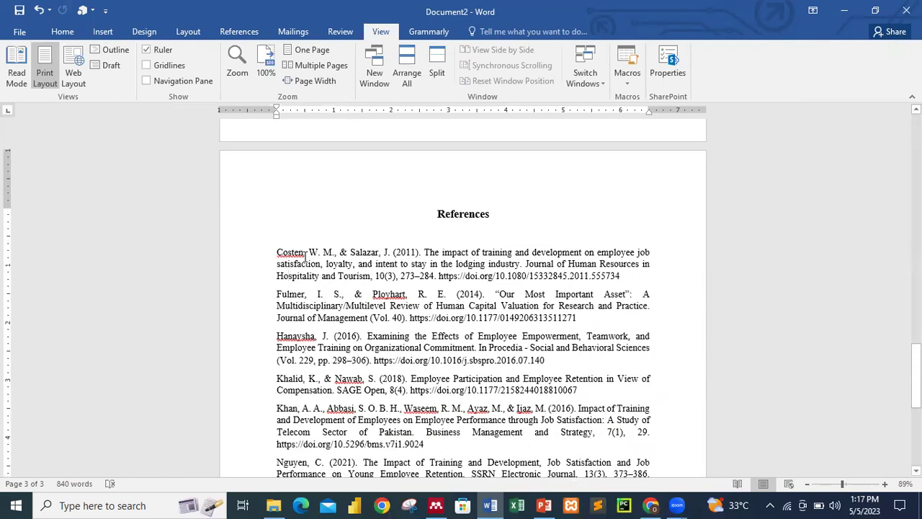
Step: Examine the in-text citations in the Background of the Study section alongside the entries in the References list
left_click(63, 33)
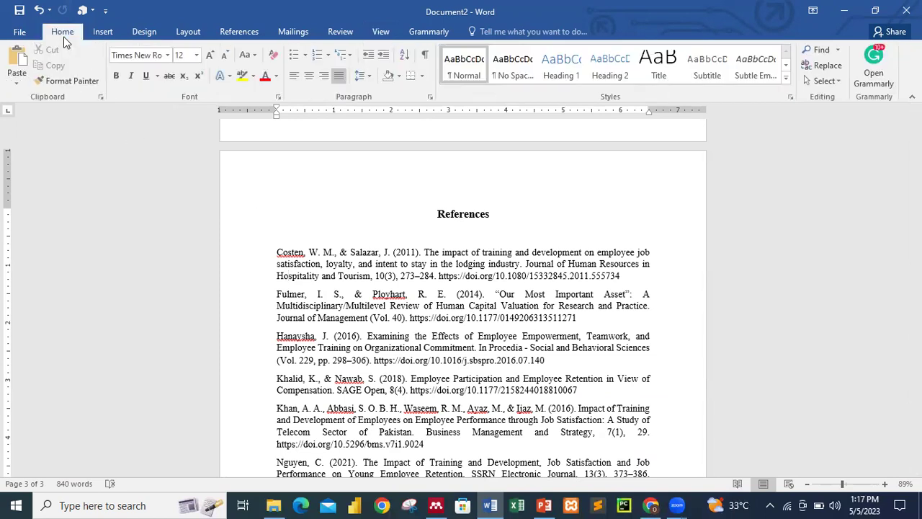
scroll(513, 362, "down", 3)
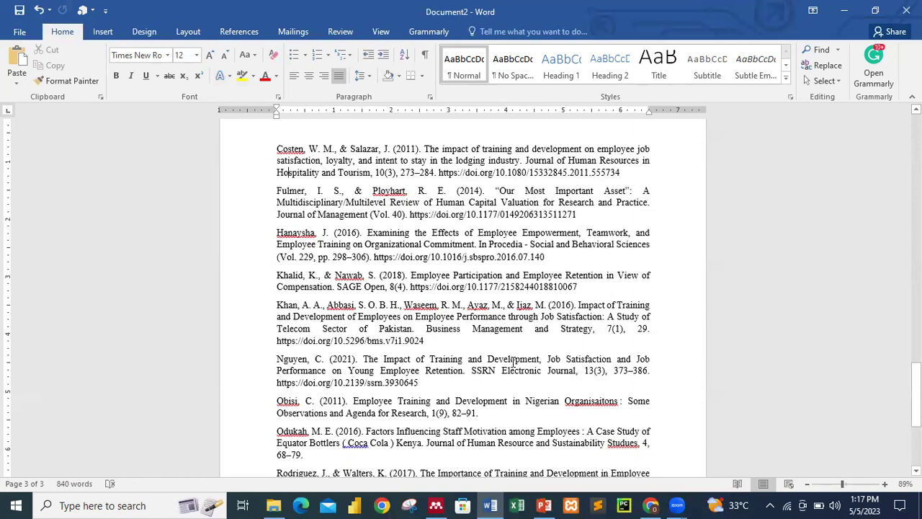
scroll(513, 362, "up", 1)
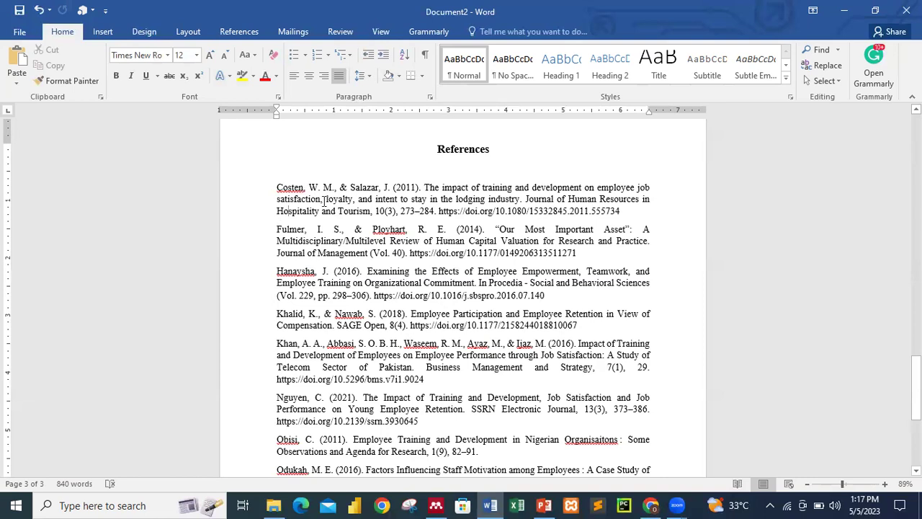
scroll(334, 211, "up", 15)
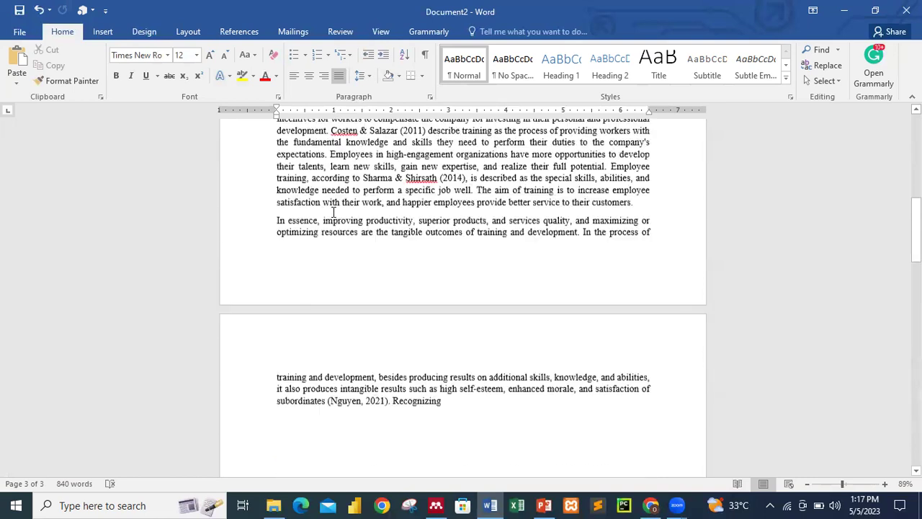
scroll(333, 214, "up", 3)
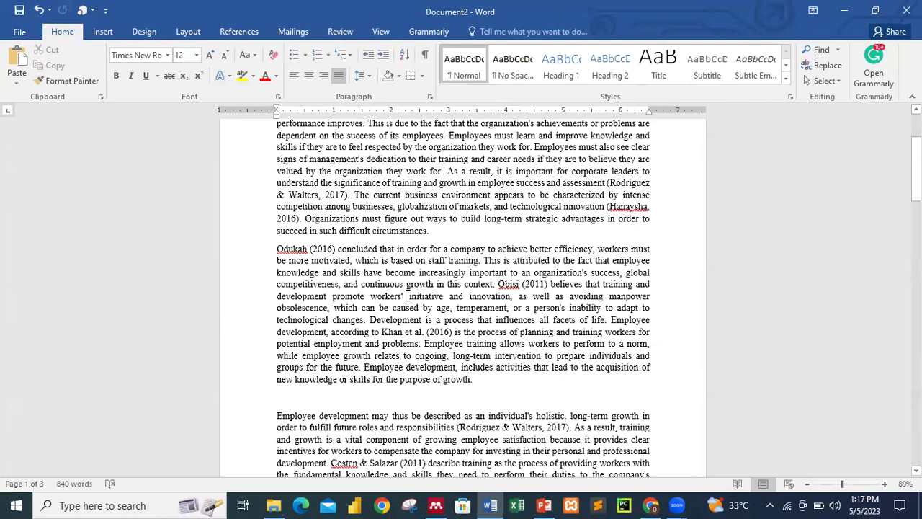
scroll(408, 295, "up", 2)
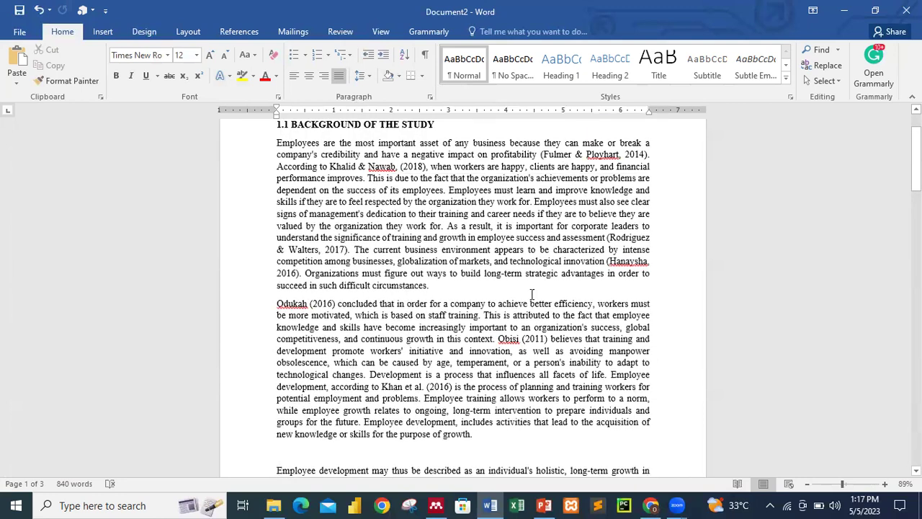
scroll(531, 294, "down", 20)
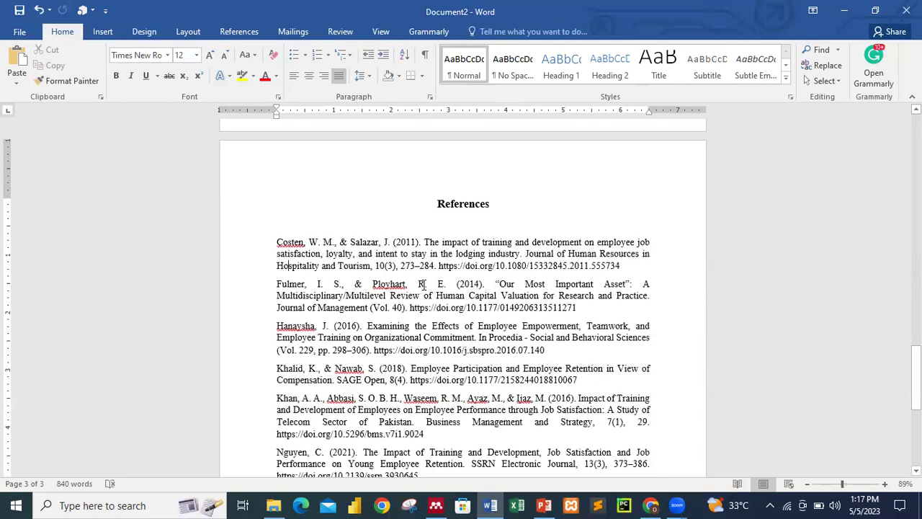
scroll(496, 303, "up", 3)
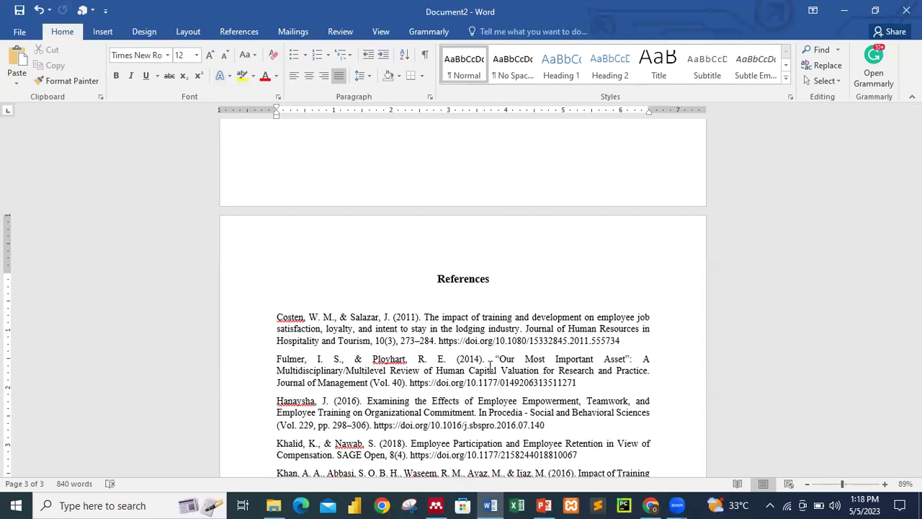
Step: Switch to Mendeley Desktop and create a new library folder named correctingReferences
left_click(437, 505)
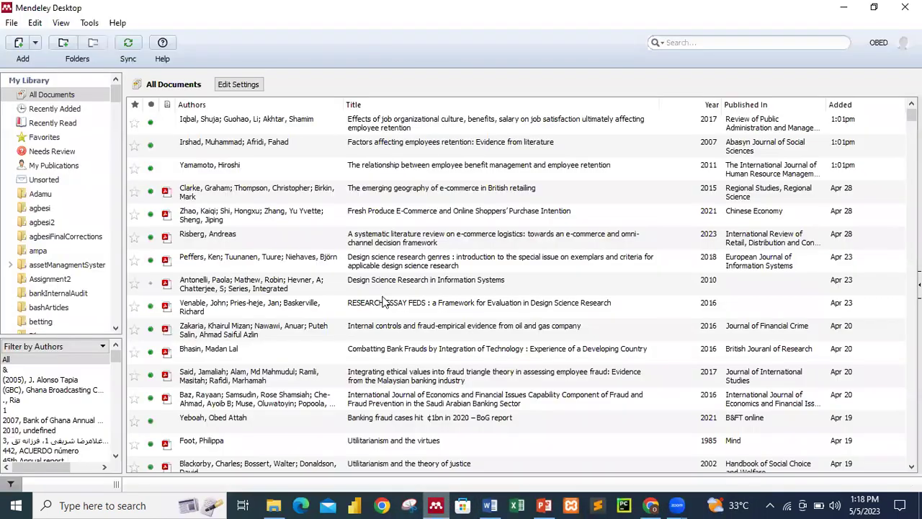
scroll(86, 308, "down", 20)
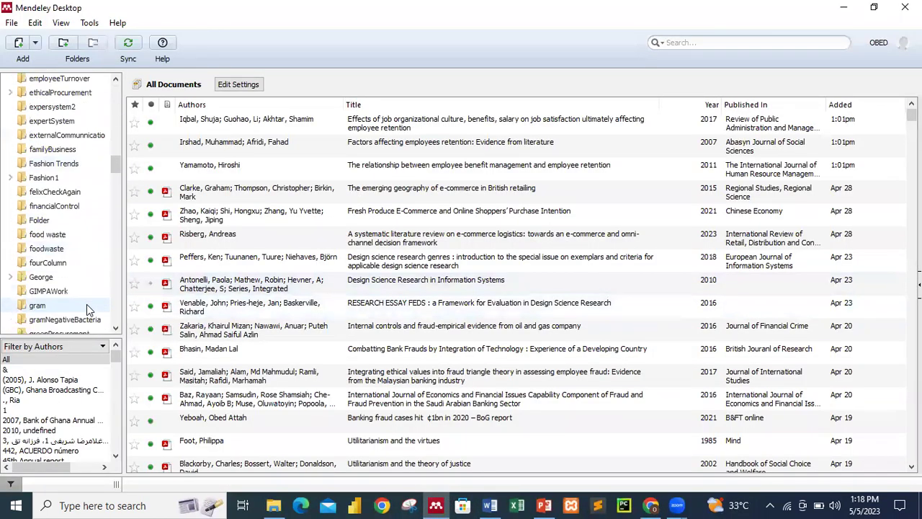
scroll(86, 304, "down", 5)
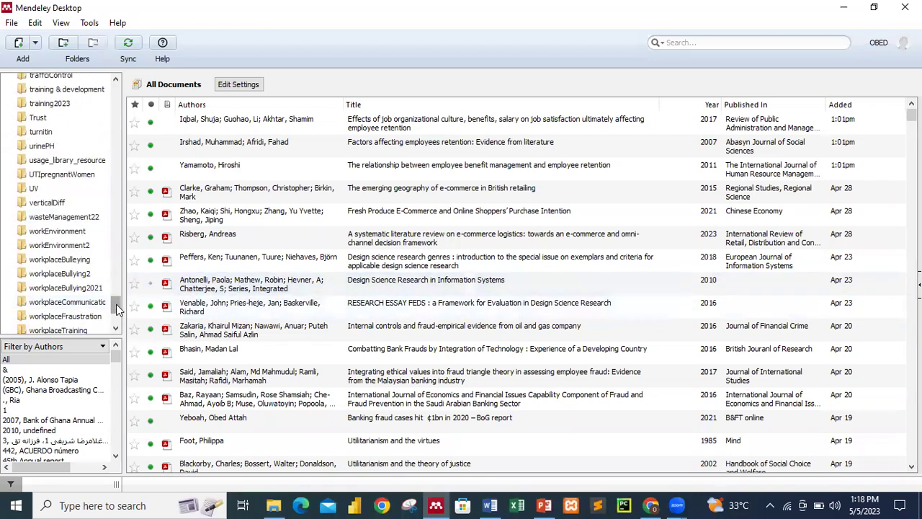
scroll(116, 304, "down", 3)
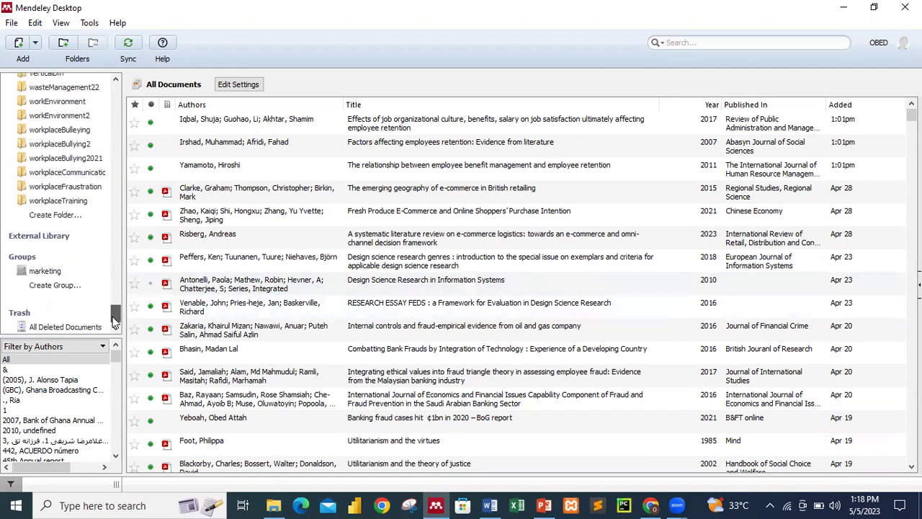
left_click(74, 214)
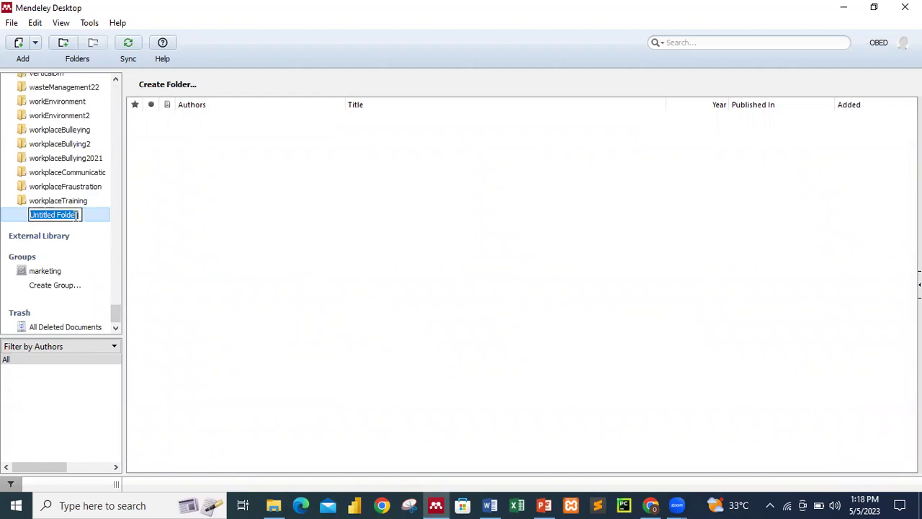
type("core")
key("BackSpace")
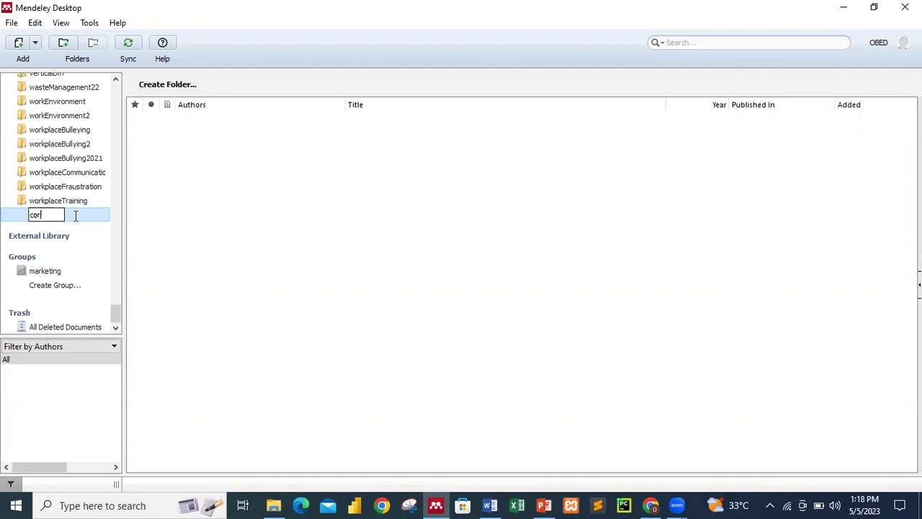
type("rectingReferences")
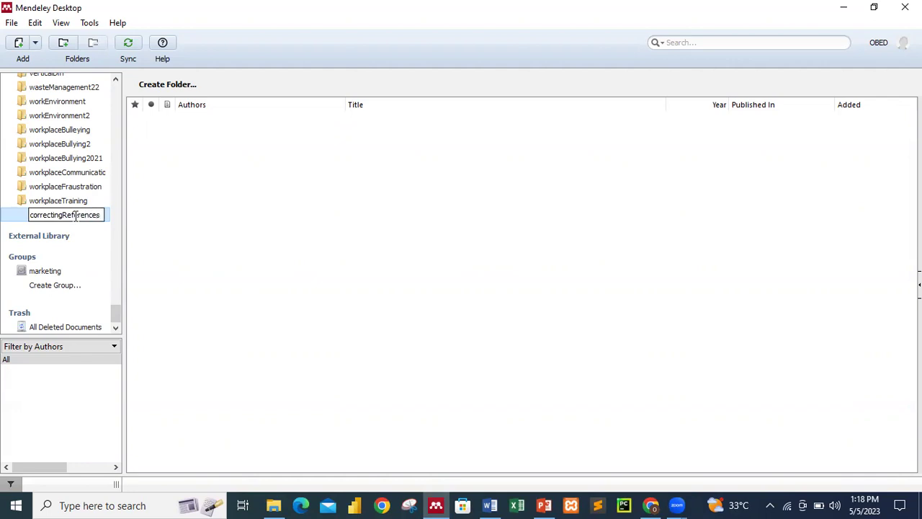
key("Return")
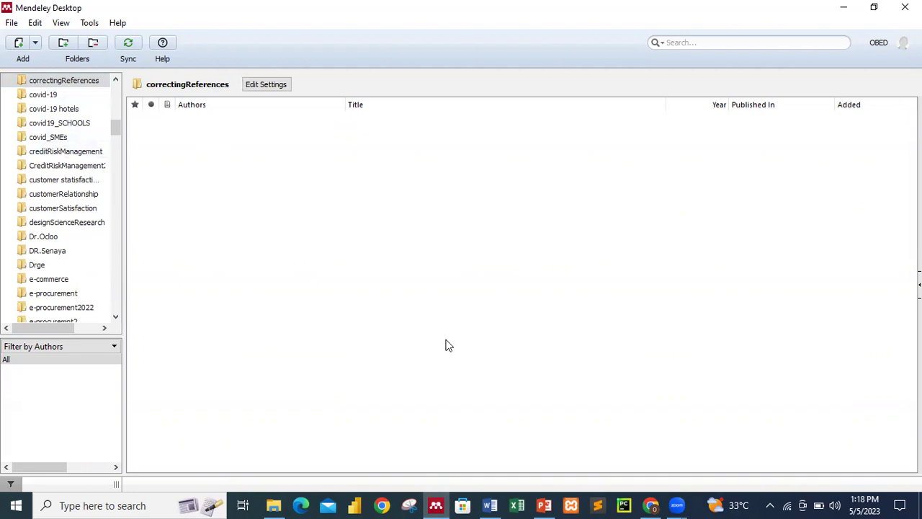
Step: Switch to Word and copy the title "Our Most Important Asset": A Multidisciplinary/Multilevel Review of Human Capital Valuation for Research and Practice from the second reference
left_click(651, 504)
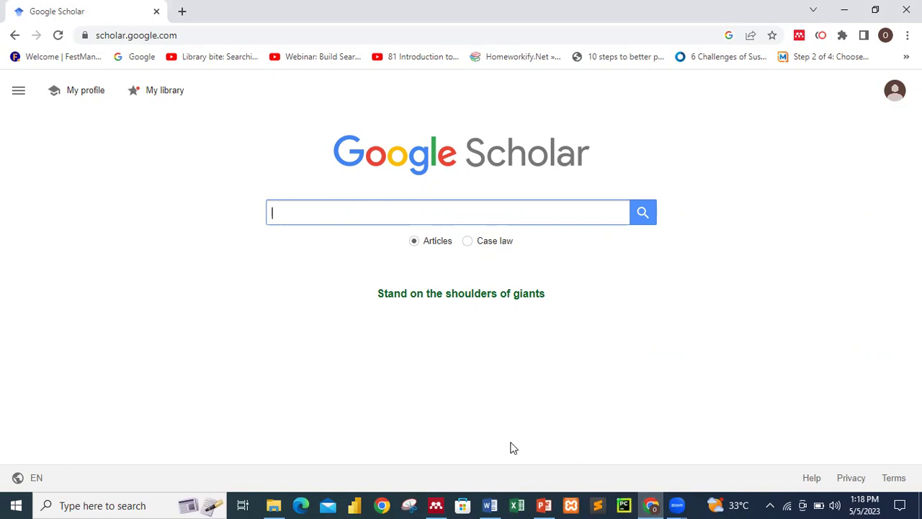
left_click(491, 504)
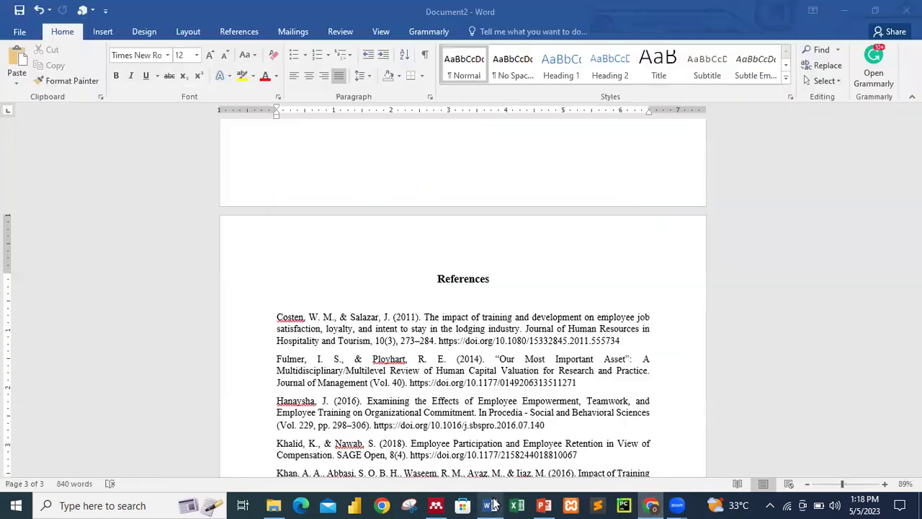
scroll(477, 385, "down", 3)
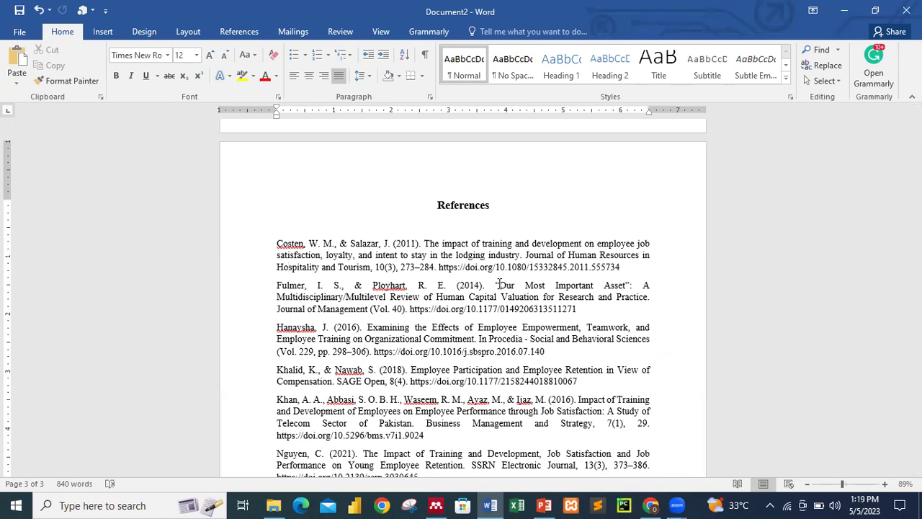
left_click_drag(498, 285, 647, 300)
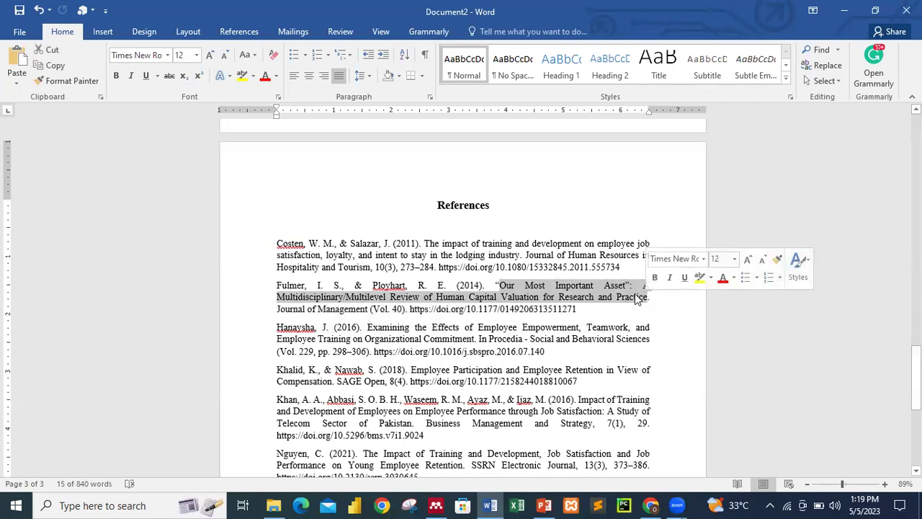
right_click(627, 295)
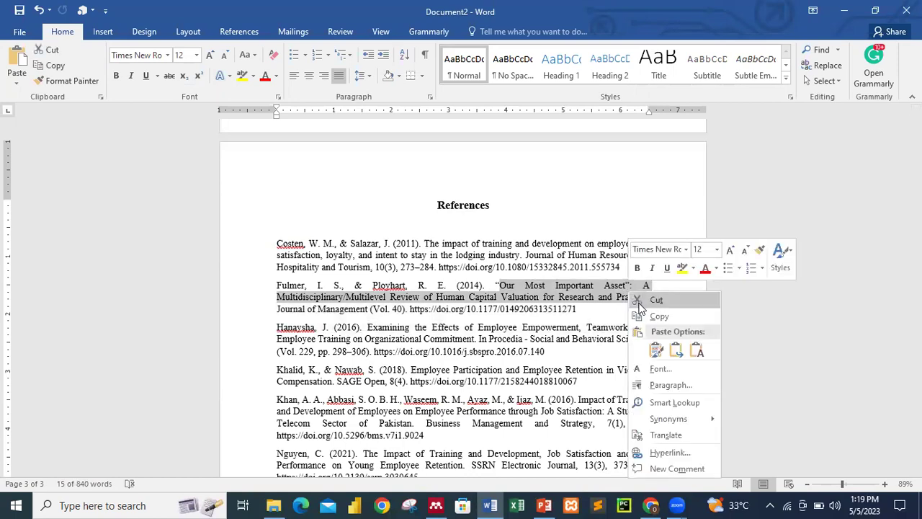
left_click(646, 317)
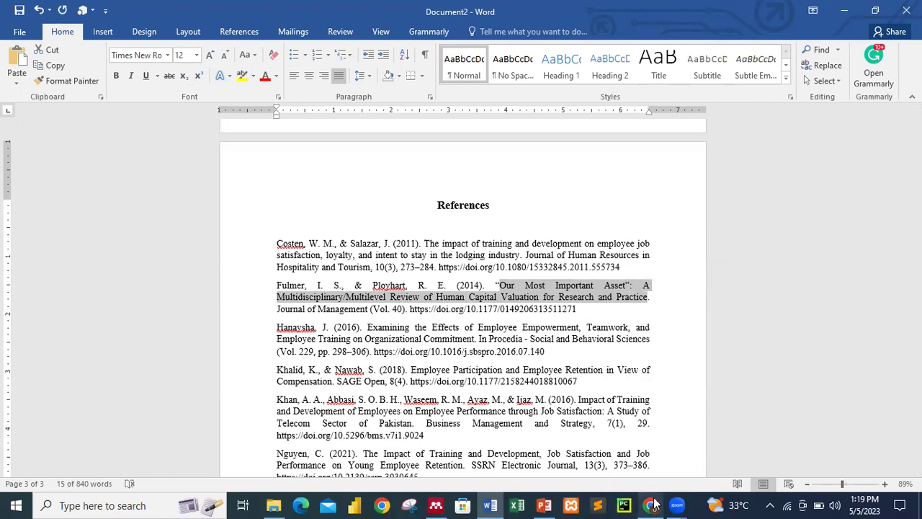
Step: Switch to Google Scholar in Chrome and search for the copied article title on human capital valuation
left_click(650, 504)
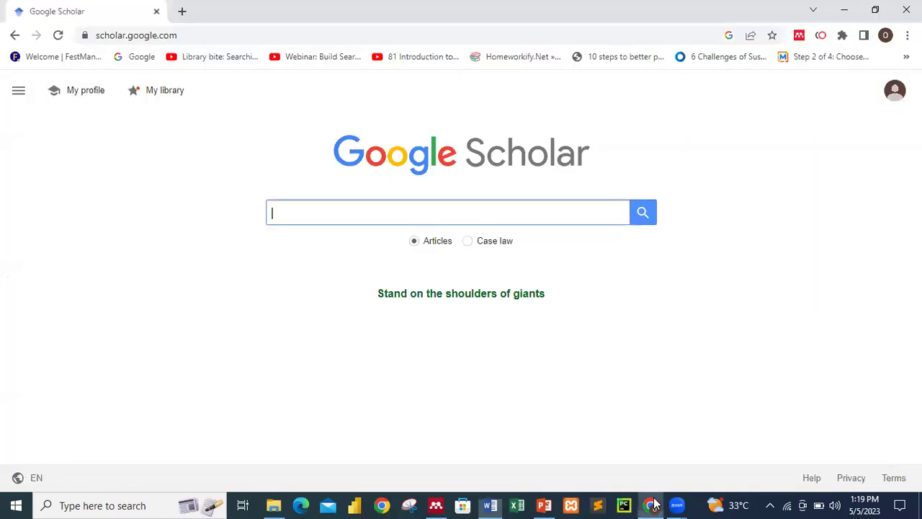
left_click(357, 208)
right_click(357, 208)
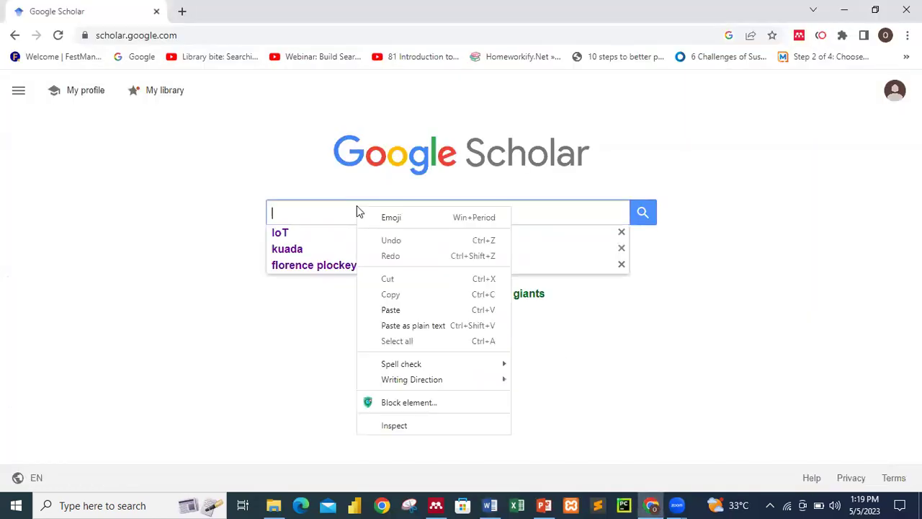
left_click(392, 310)
key("Return")
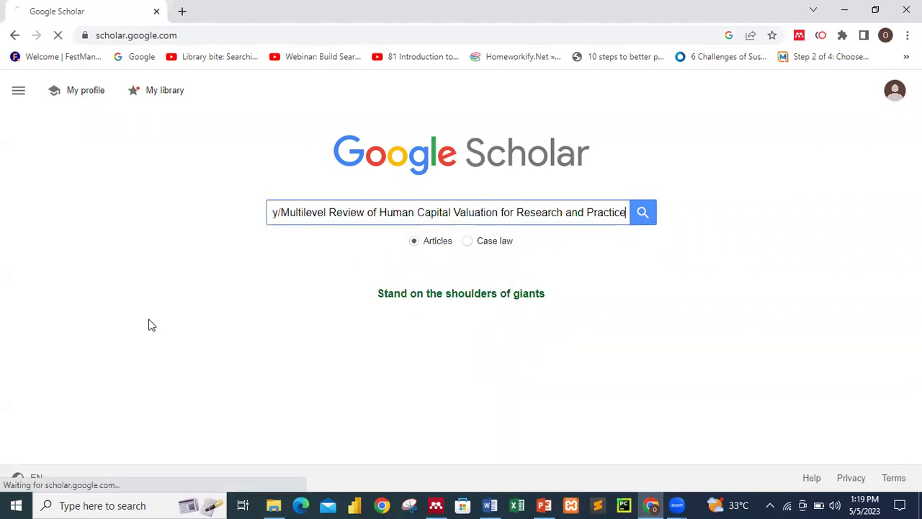
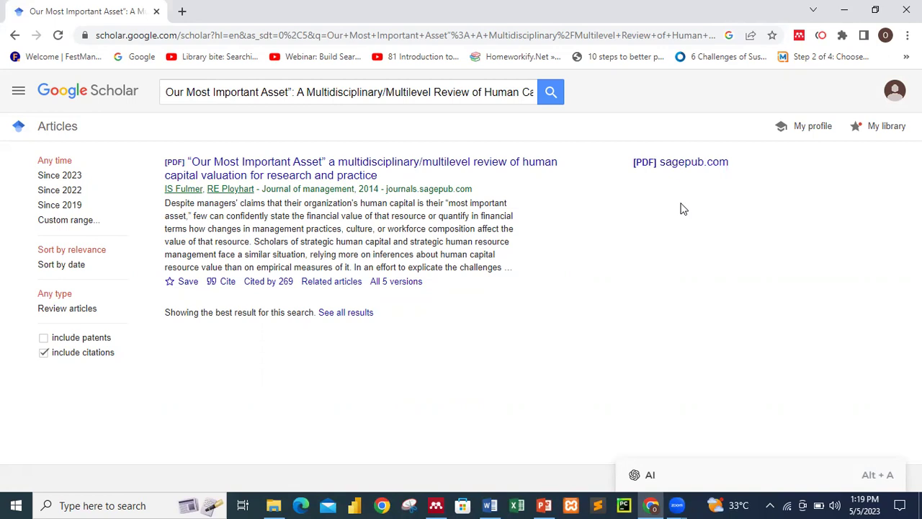
Step: View the citation formats of the human capital valuation article, then save it to My library under a new label correctingRef
left_click(225, 282)
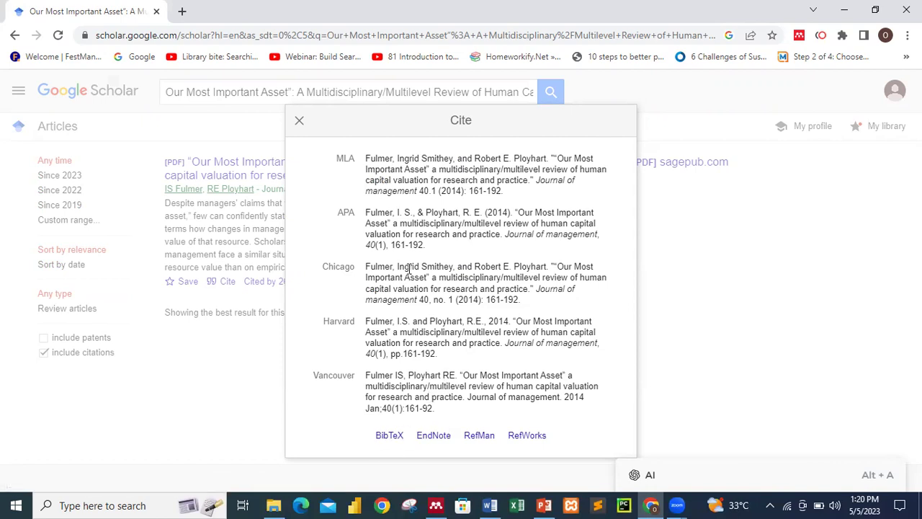
left_click(300, 120)
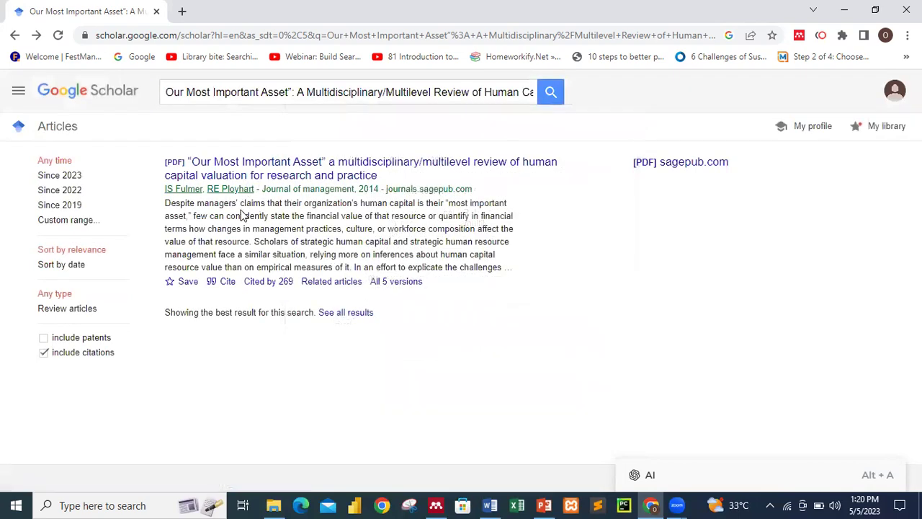
left_click(172, 285)
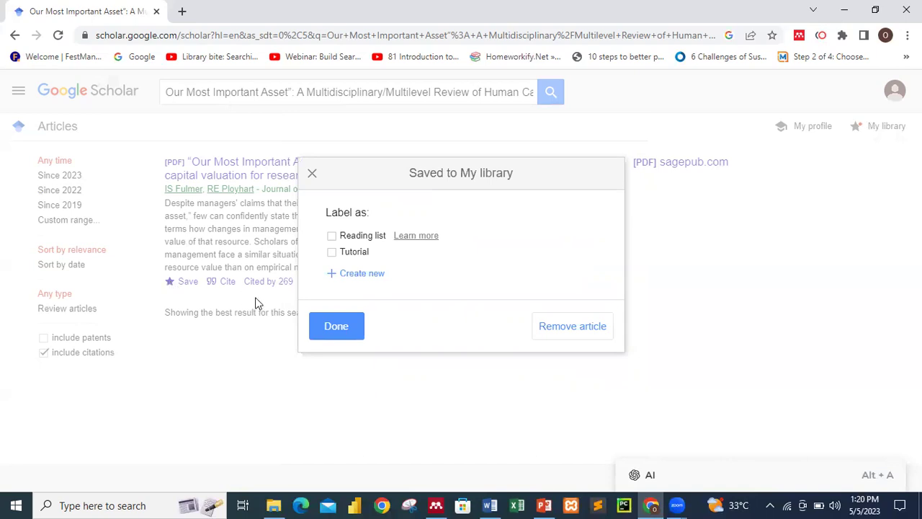
left_click(369, 274)
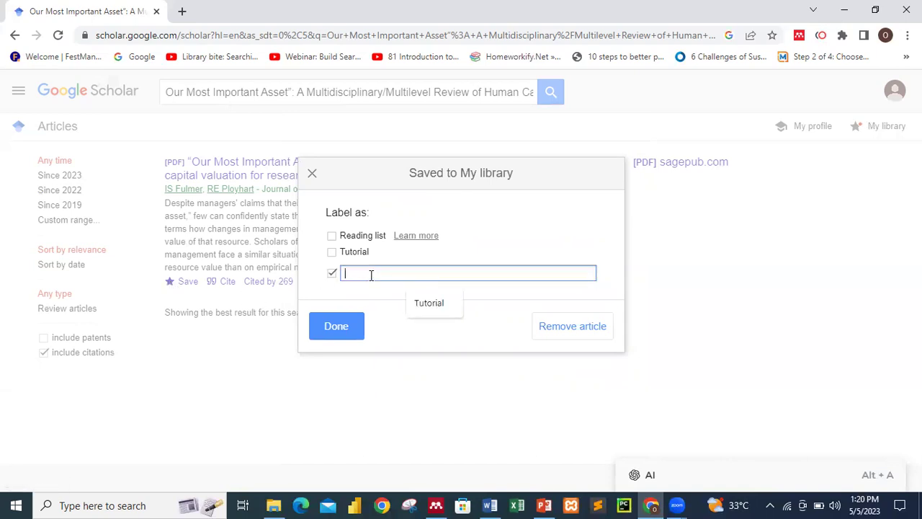
type("corre")
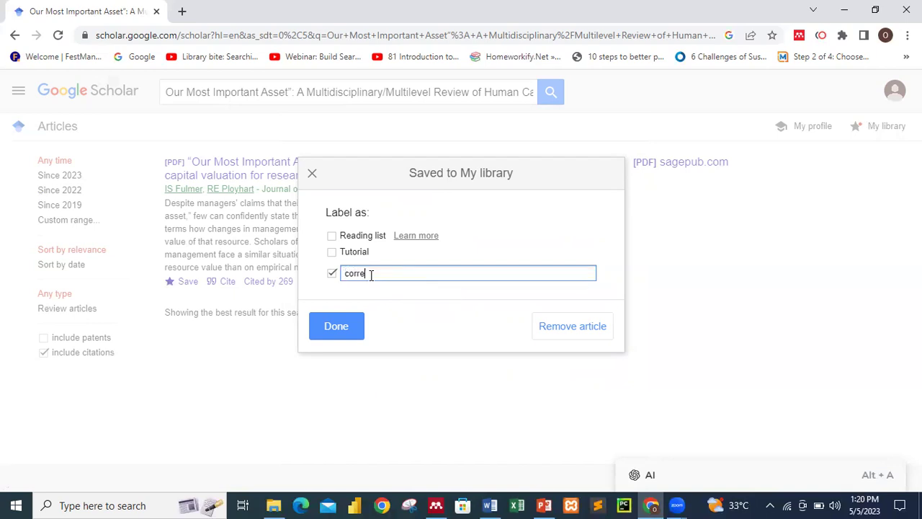
type("cting Ref")
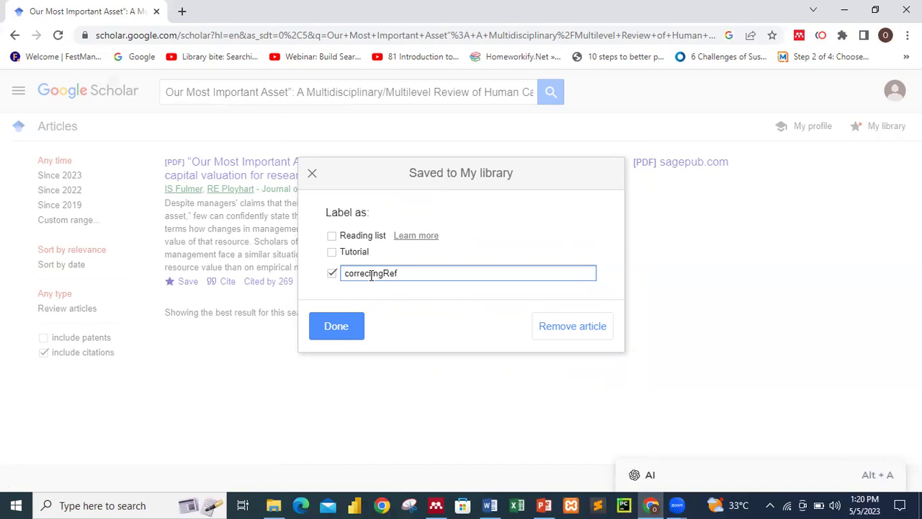
left_click(321, 331)
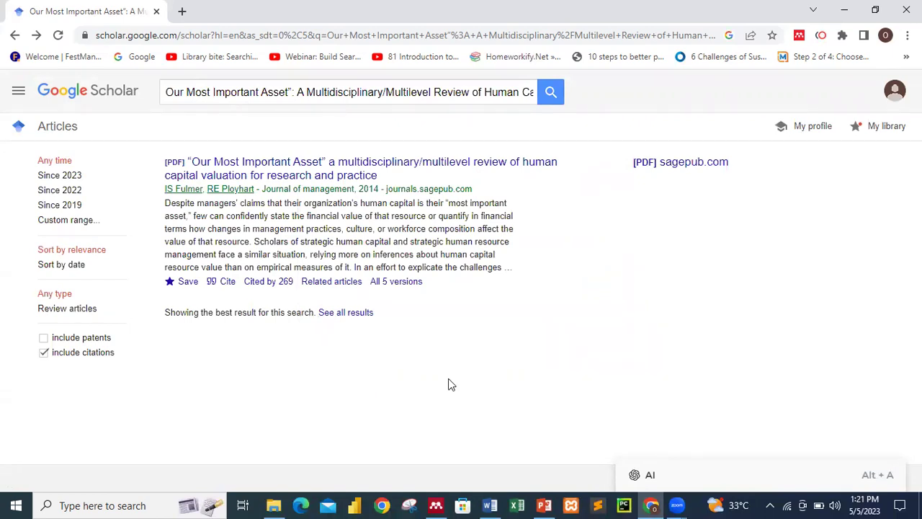
Step: Switch to Word and copy the title Examining the Effects of Employee Empowerment, Teamwork, and Employee Training on Organizational Commitment from the third reference
left_click(490, 505)
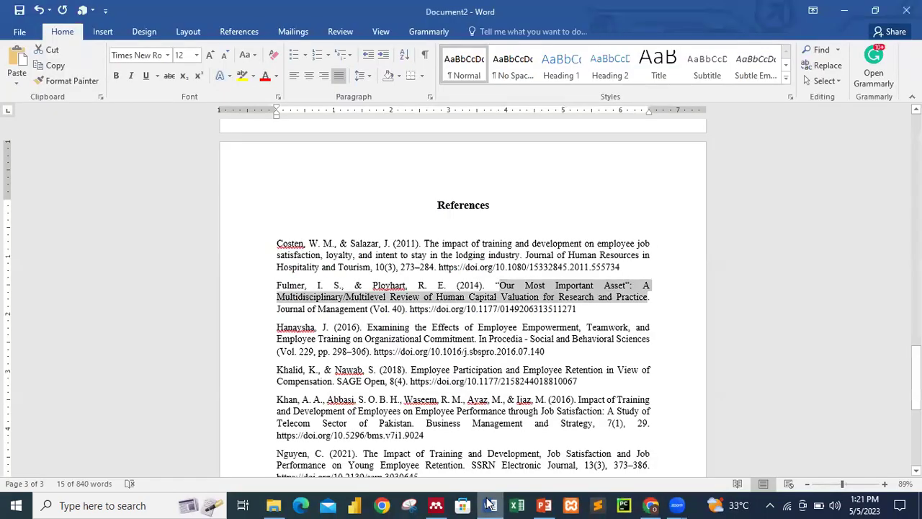
scroll(369, 246, "down", 2)
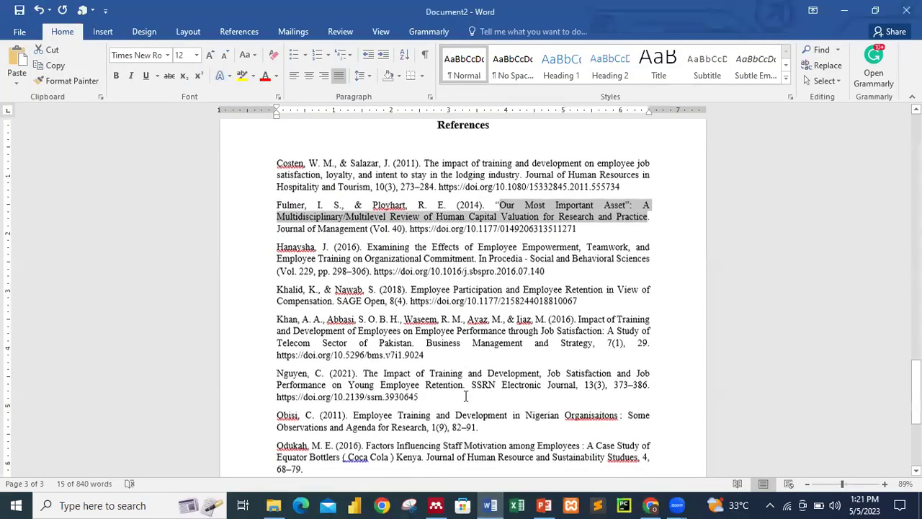
left_click(367, 247)
left_click_drag(368, 246, 477, 256)
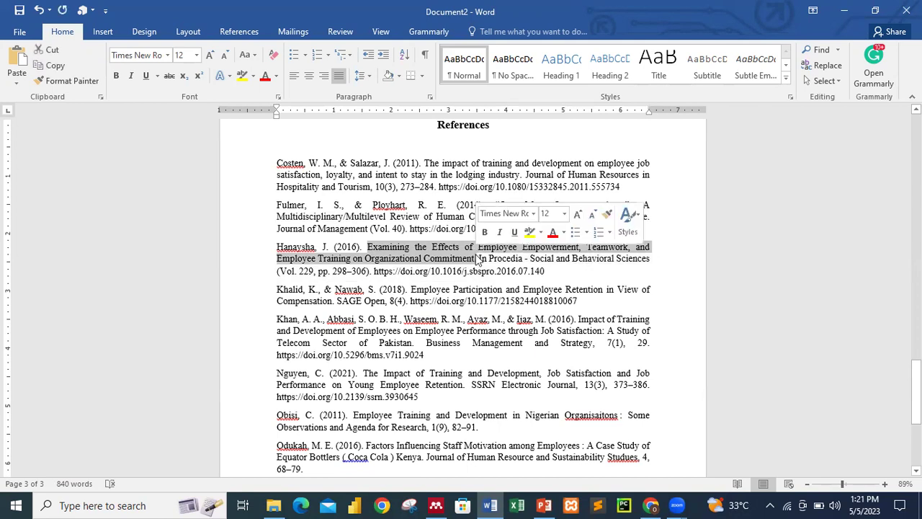
right_click(423, 259)
left_click(431, 281)
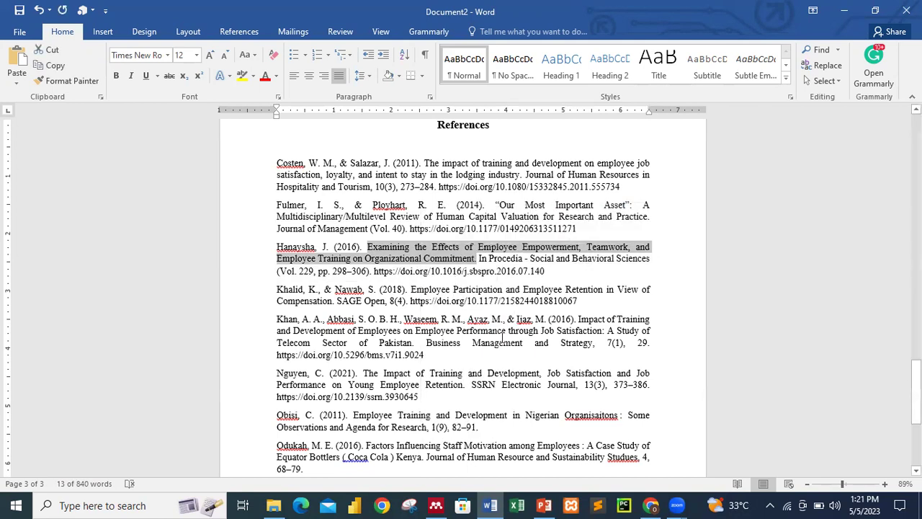
Step: Switch to Google Scholar in Chrome and search for the copied article title on employee empowerment and organizational commitment
left_click(651, 505)
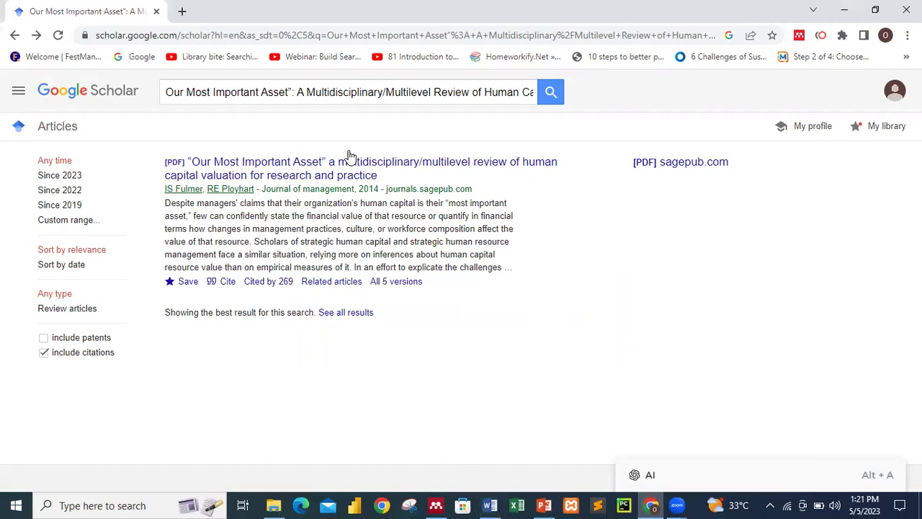
triple_click(369, 92)
right_click(369, 92)
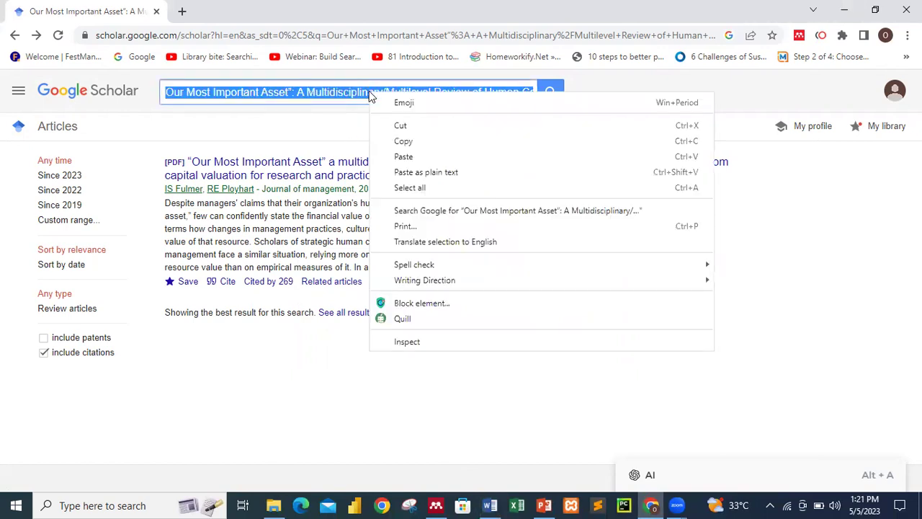
left_click(401, 156)
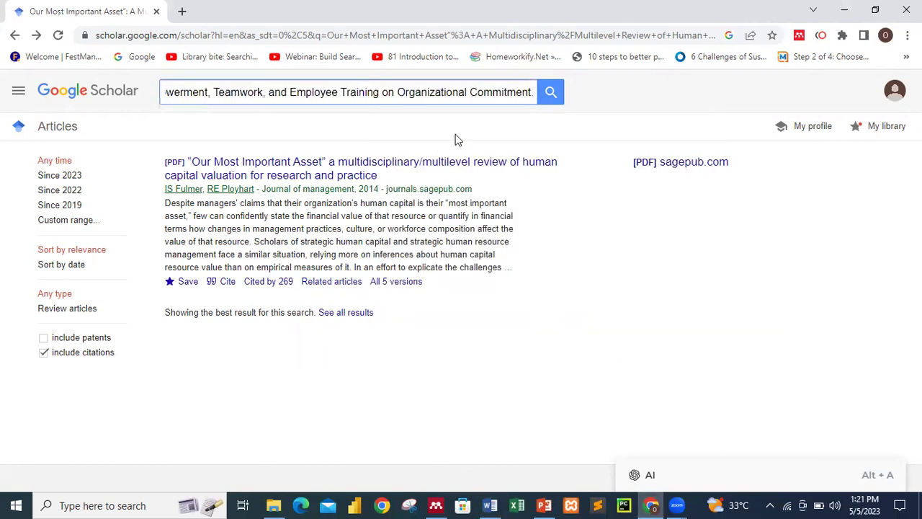
key("Return")
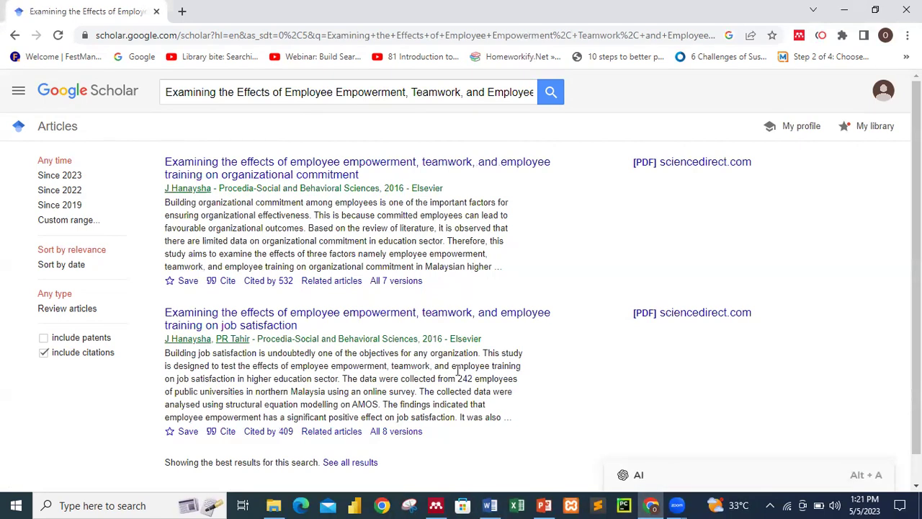
Step: Check the reference in Word, then save the matching organizational commitment article to the Google Scholar library with the label correctingRef
left_click(490, 504)
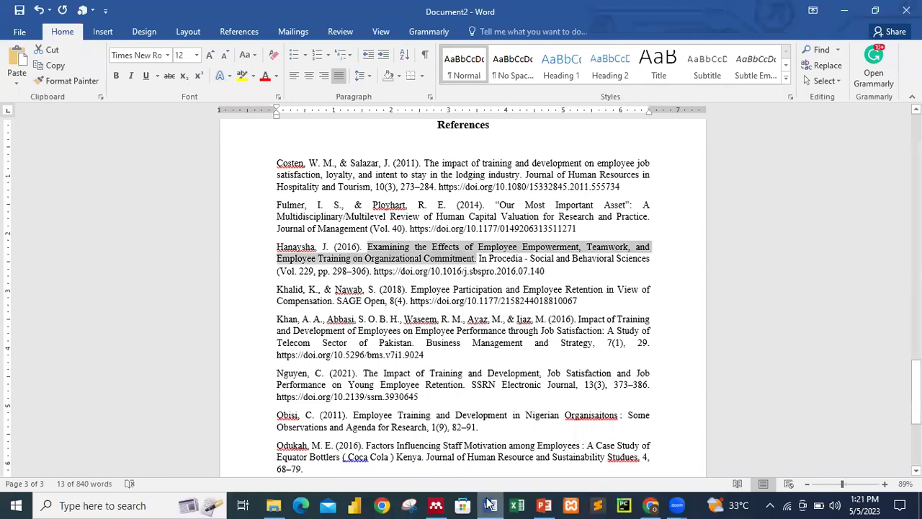
left_click(489, 504)
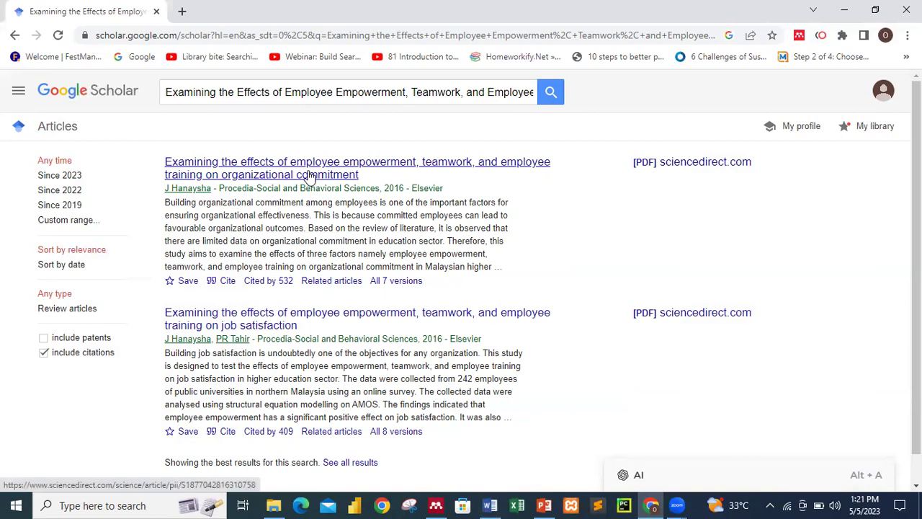
left_click(171, 285)
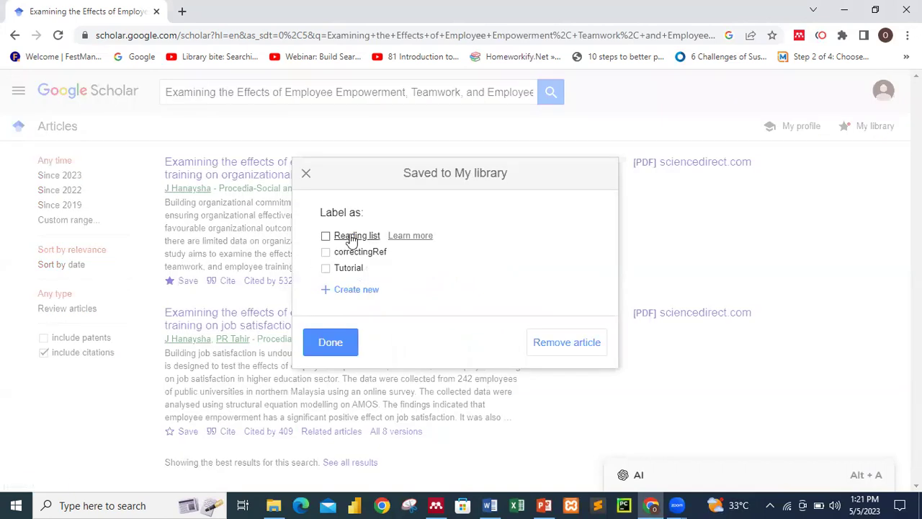
left_click(325, 252)
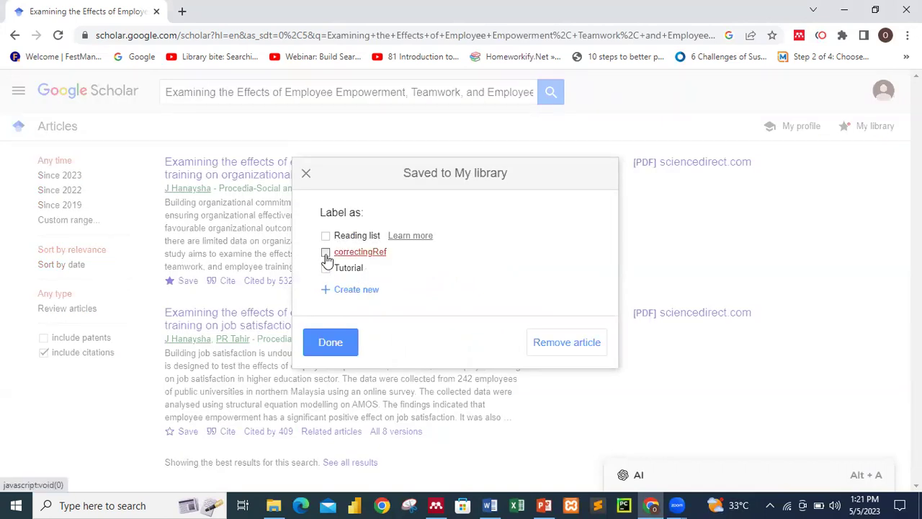
left_click(334, 347)
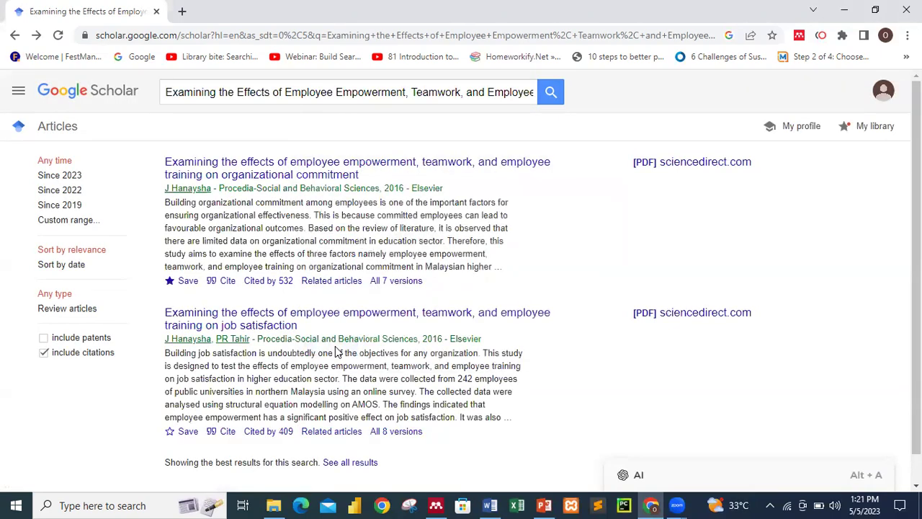
Step: Switch to Word and copy the title The Impact of Training and Development, Job Satisfaction and Job Performance on Young Employee Retention from its reference
left_click(494, 504)
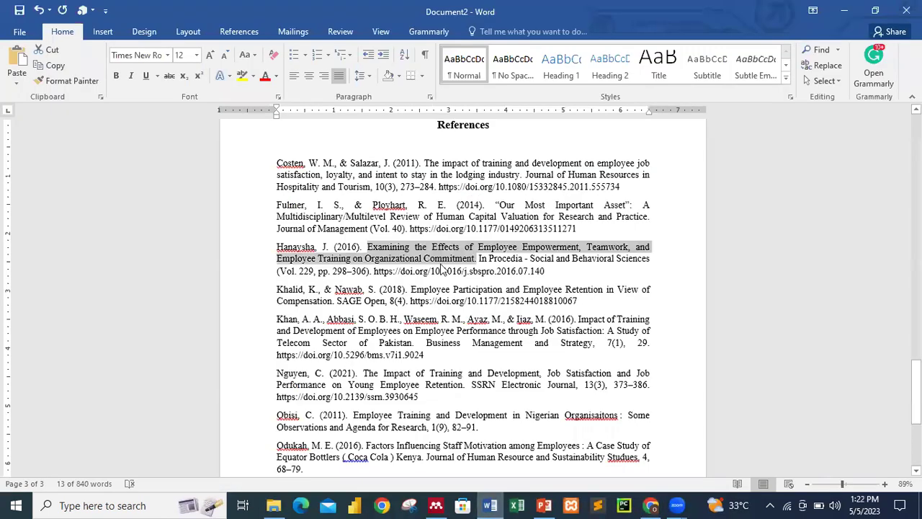
scroll(441, 263, "down", 2)
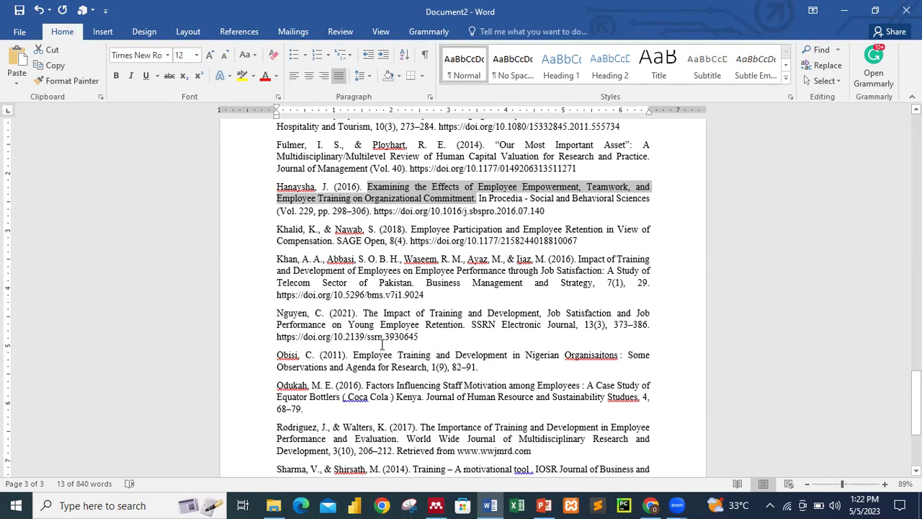
left_click(364, 314)
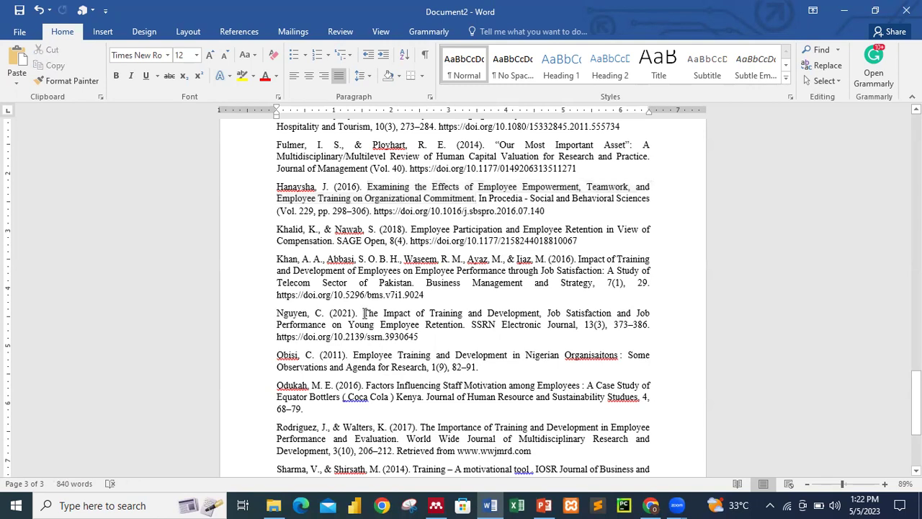
left_click_drag(365, 313, 451, 324)
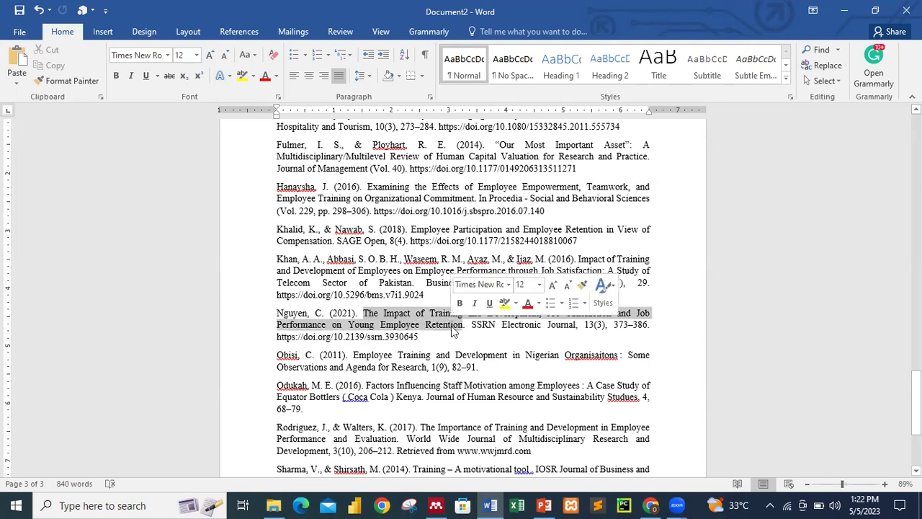
right_click(451, 326)
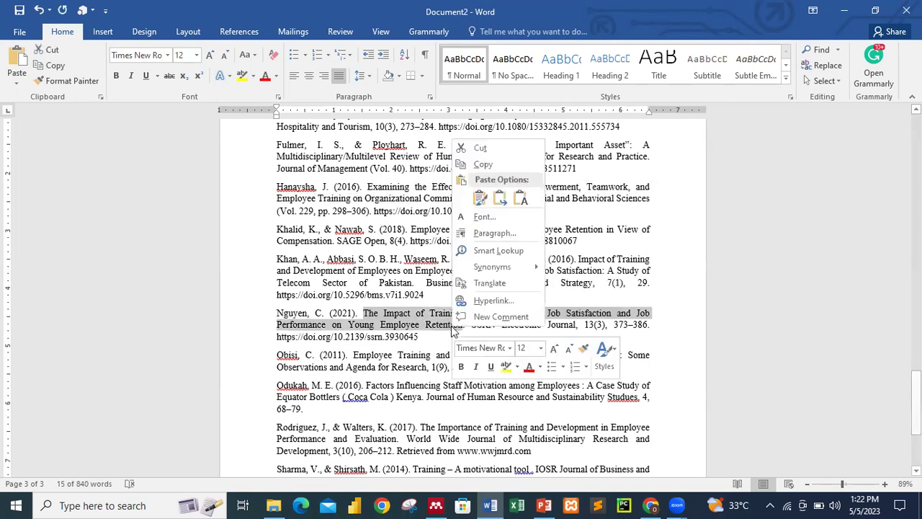
left_click(508, 166)
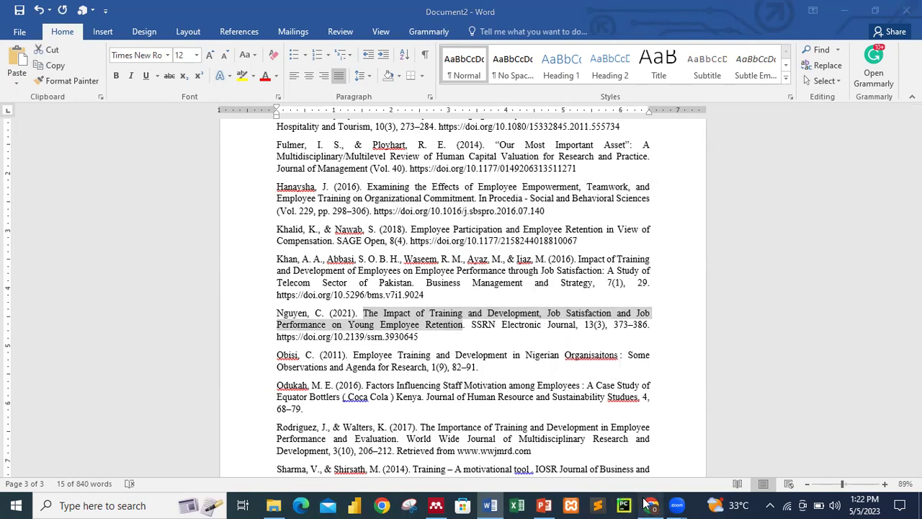
Step: Switch to Google Scholar in Chrome and search for the copied article title on young employee retention
left_click(650, 505)
triple_click(350, 92)
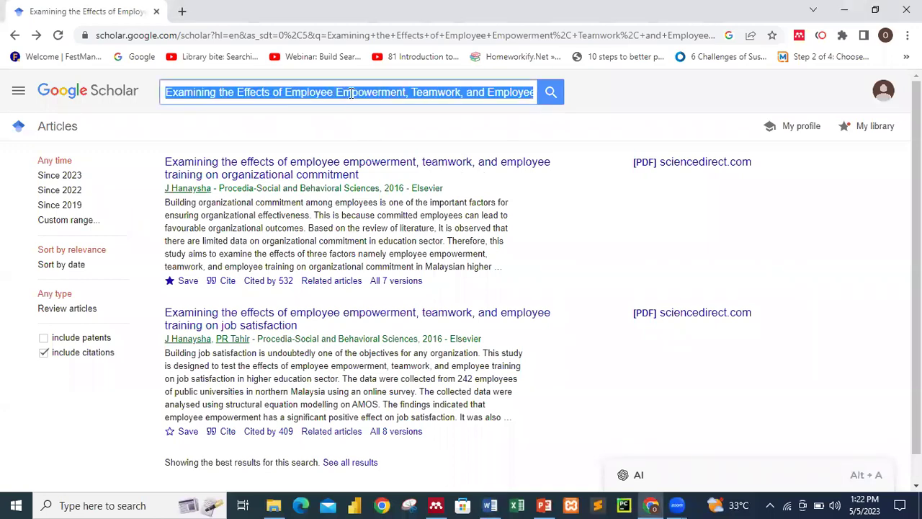
right_click(353, 96)
left_click(382, 158)
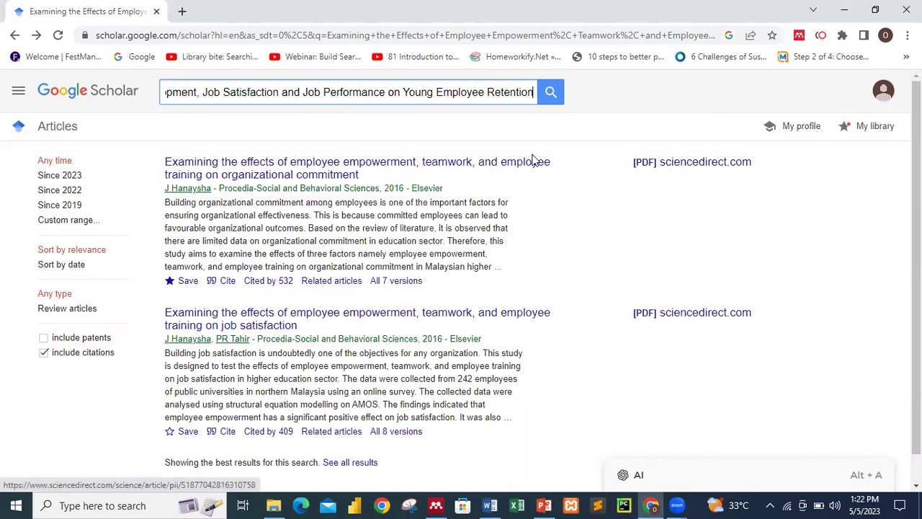
key("Return")
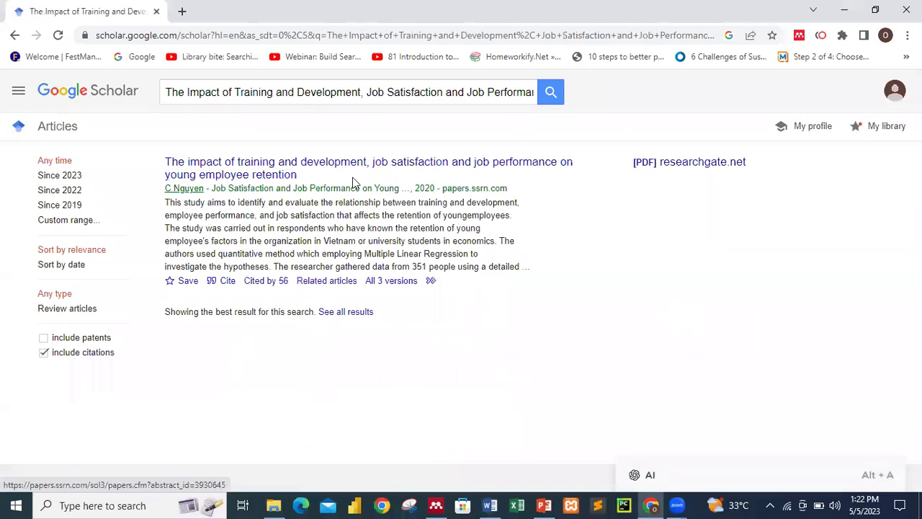
Step: Save the young employee retention article to My library with the label correctingRef
left_click(169, 286)
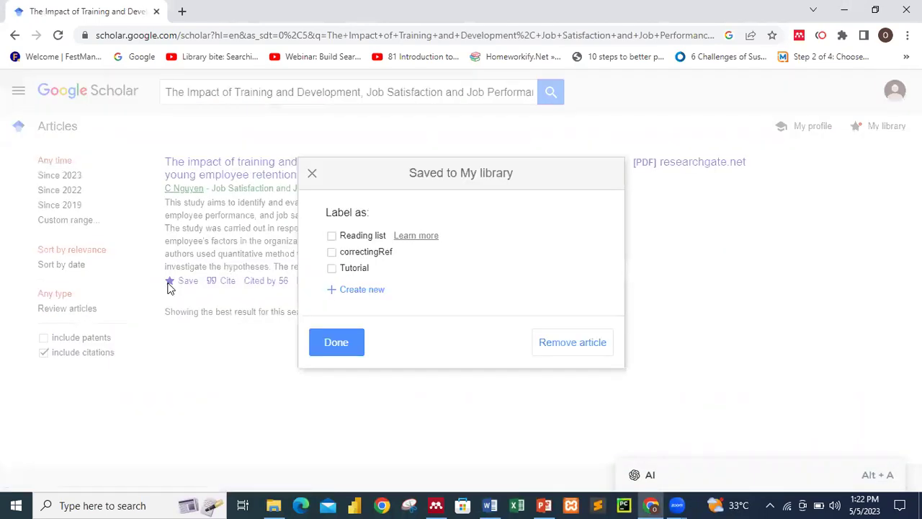
left_click(332, 253)
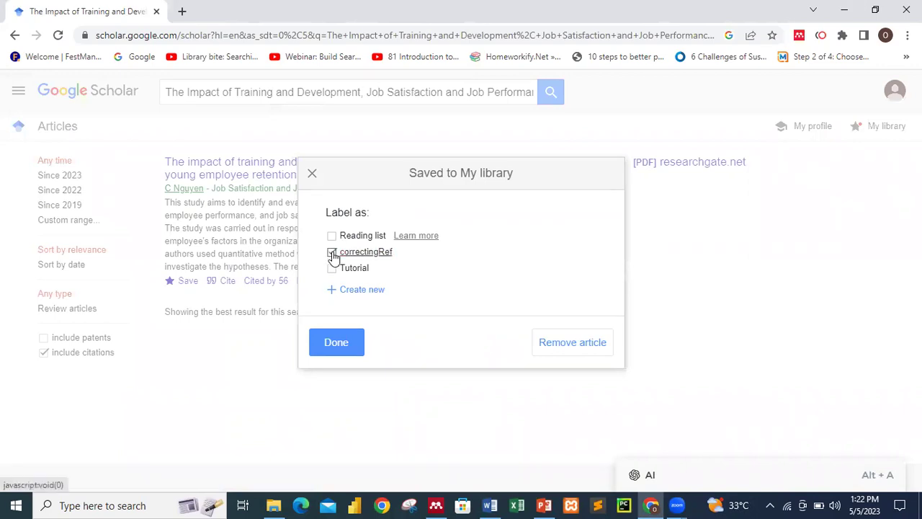
left_click(334, 346)
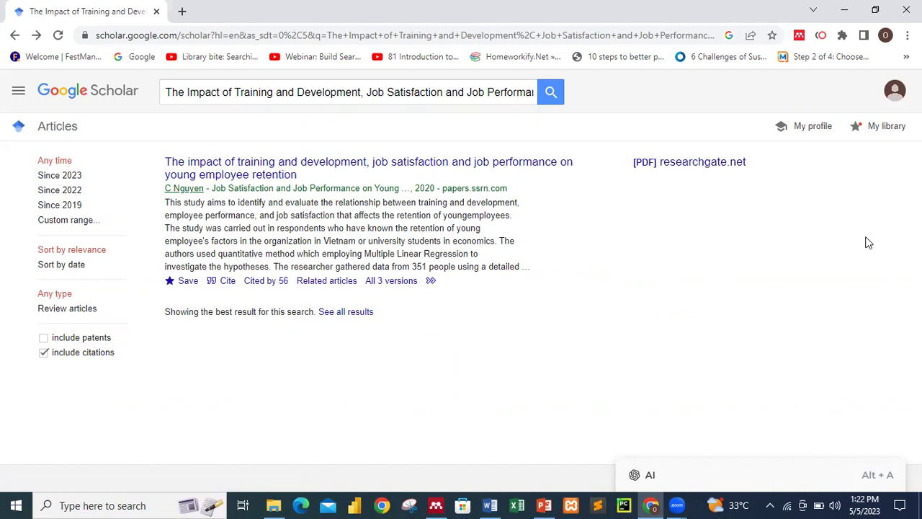
Step: Open My library in Google Scholar and show the articles in the Reading list
left_click(880, 128)
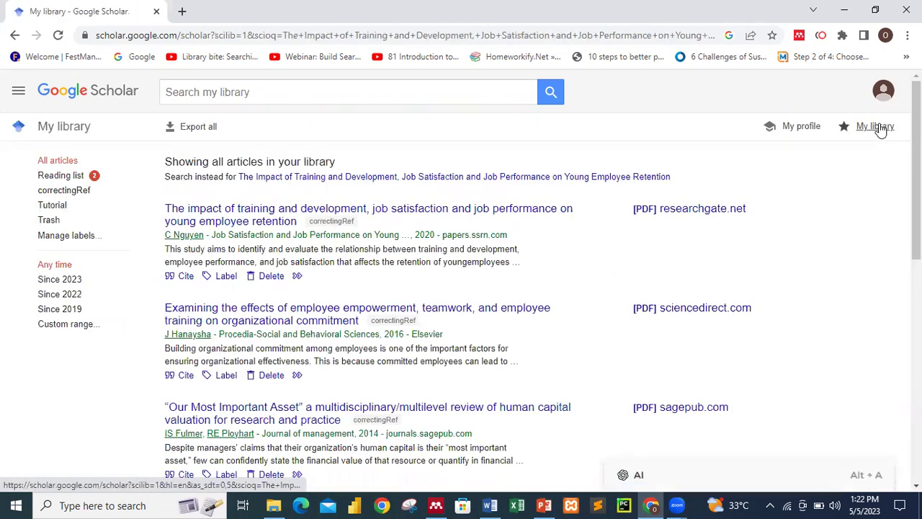
left_click(62, 177)
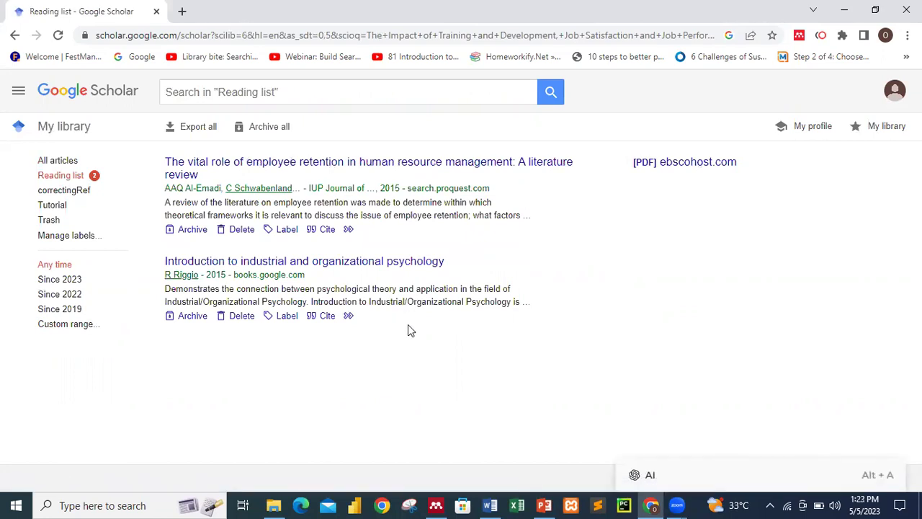
Step: Show the library articles labelled correctingRef and export all of them in RefMan format
left_click(81, 195)
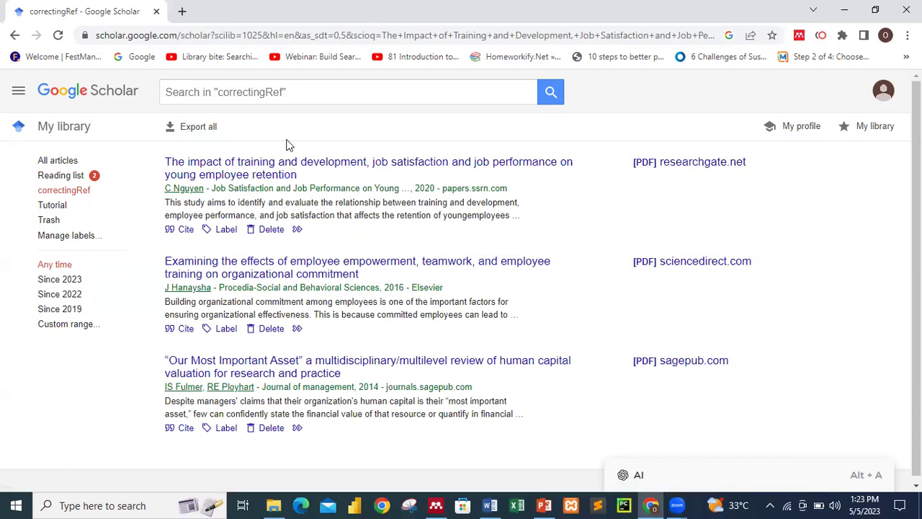
left_click(81, 179)
left_click(79, 192)
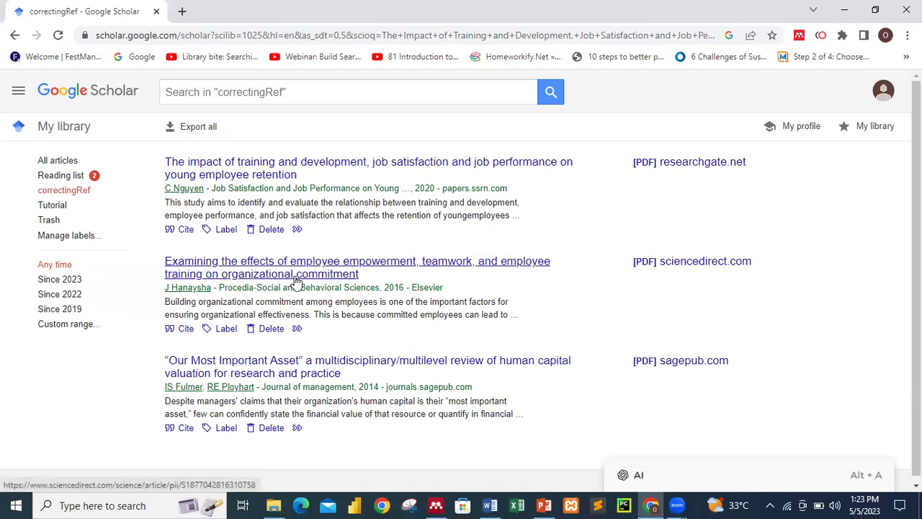
scroll(351, 280, "down", 1)
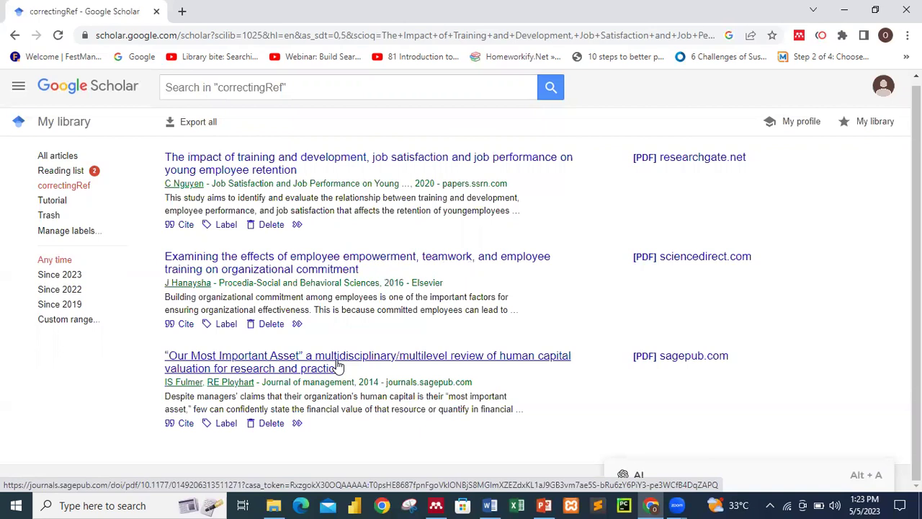
left_click(205, 126)
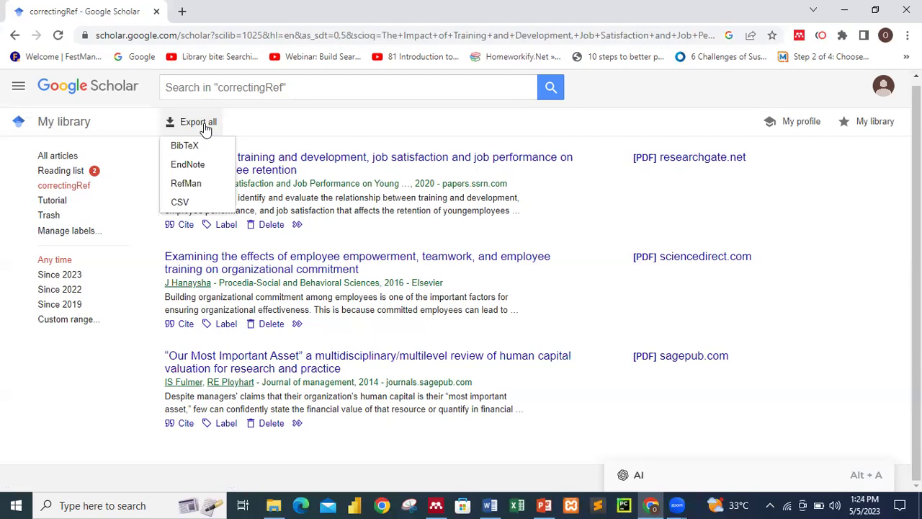
left_click(182, 184)
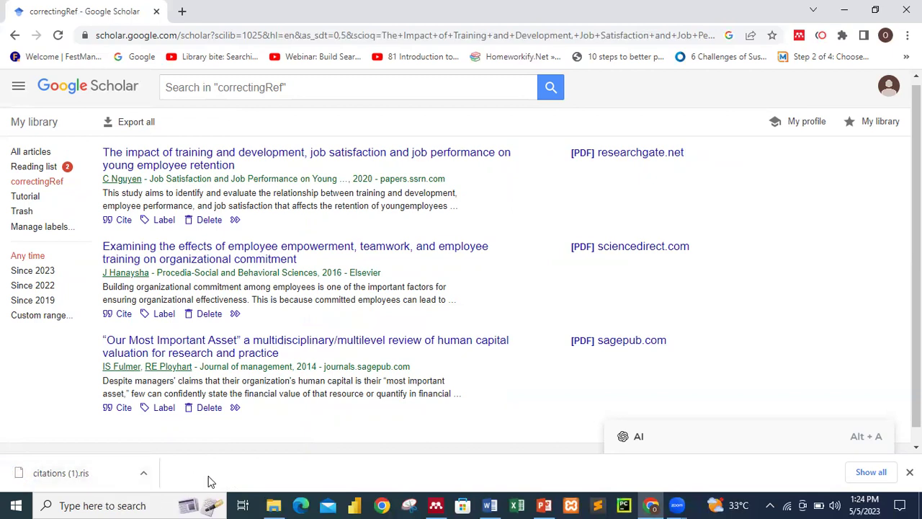
left_click(437, 505)
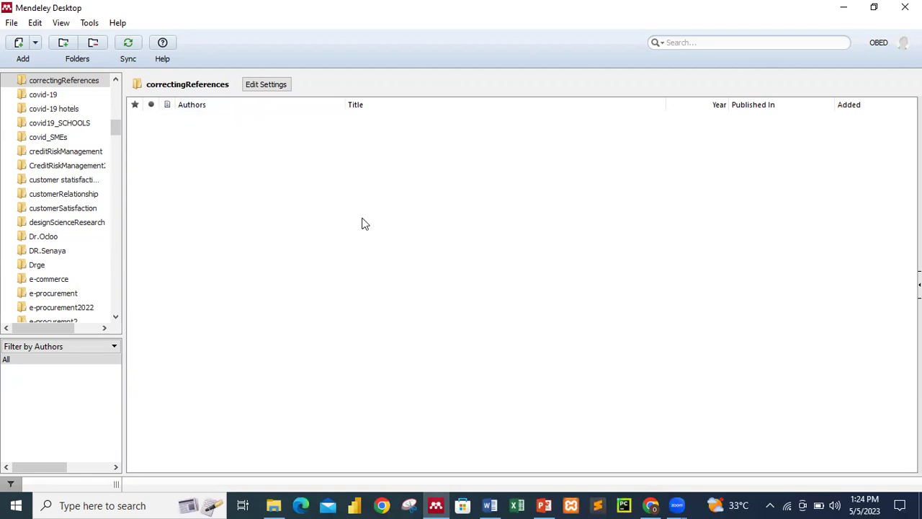
left_click(11, 23)
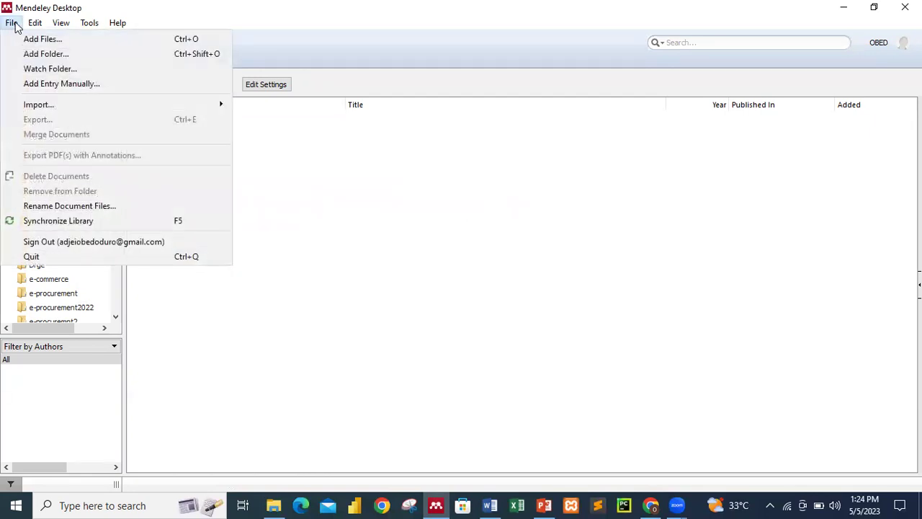
mouse_move(35, 25)
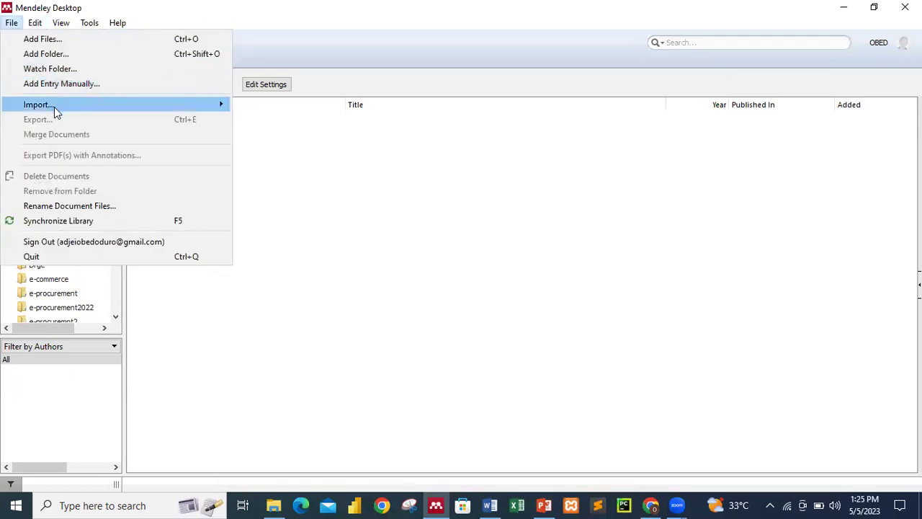
mouse_move(54, 107)
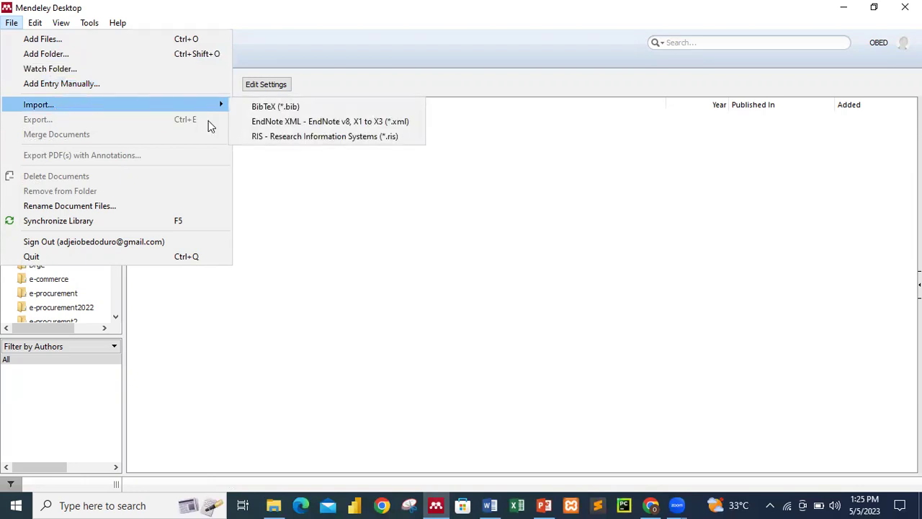
left_click(651, 505)
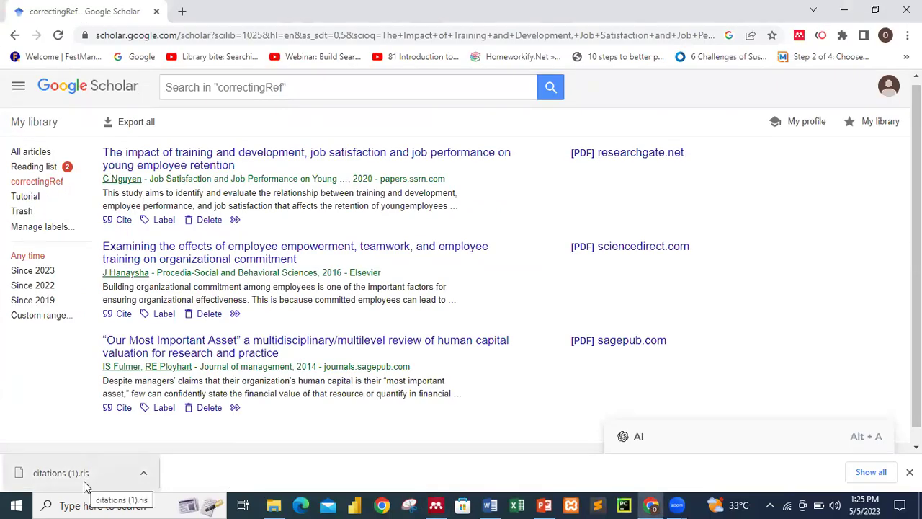
Step: Switch to Mendeley Desktop and import the RIS file citations (1).ris from Downloads into the correctingReferences folder
left_click(437, 505)
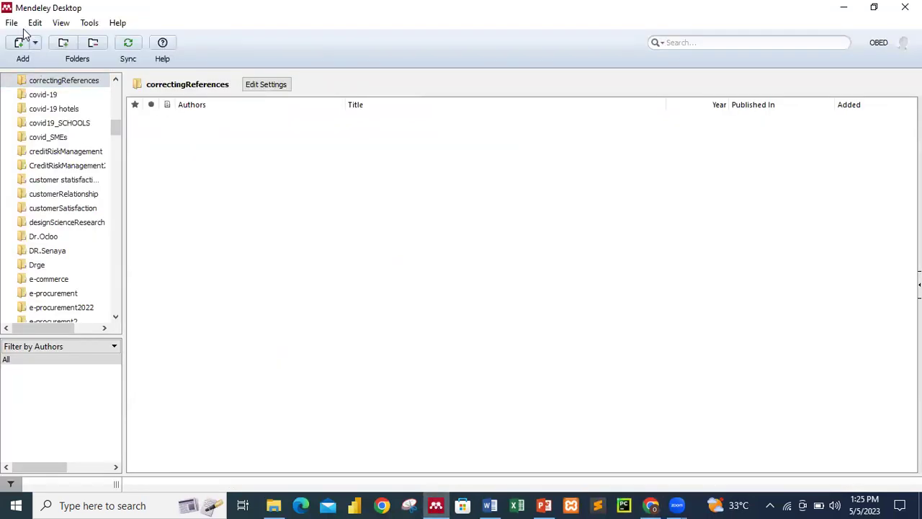
left_click(12, 23)
mouse_move(43, 100)
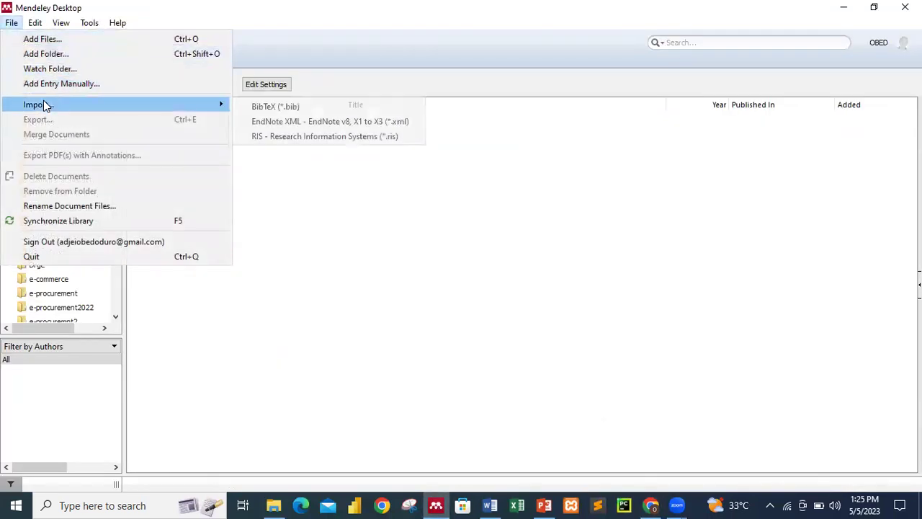
left_click(267, 136)
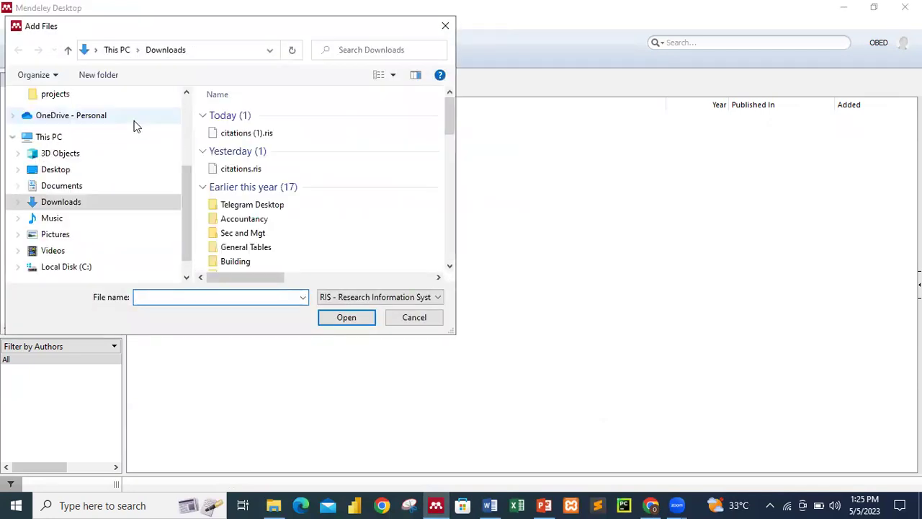
left_click(246, 135)
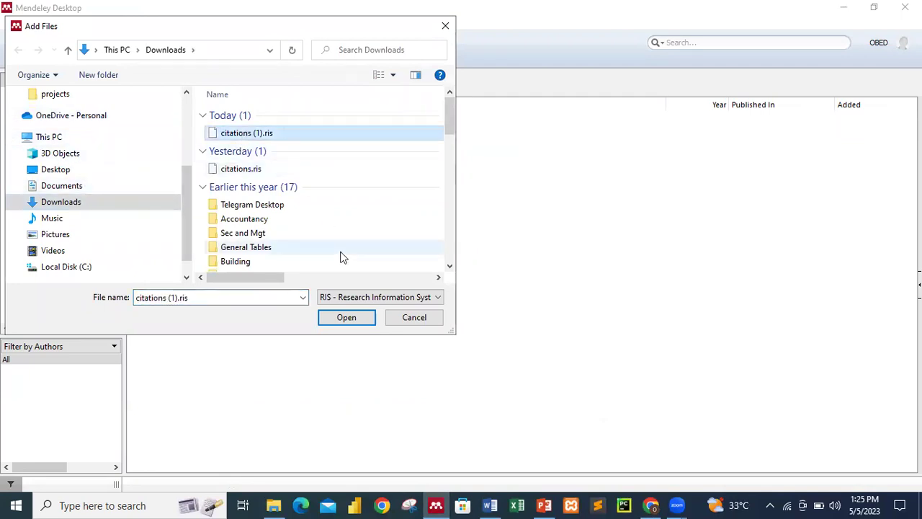
left_click(346, 317)
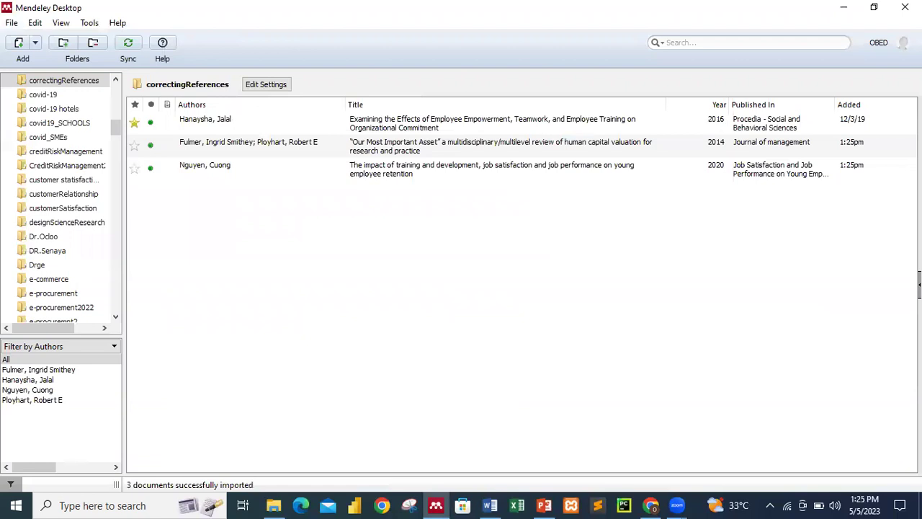
Step: Show the document details beside the list, narrow that area, and review the details of the three imported articles
left_click(919, 284)
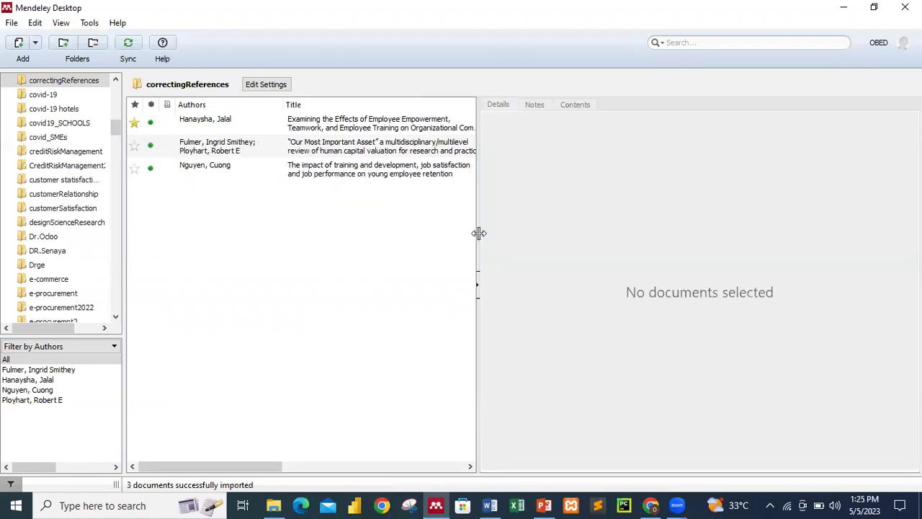
left_click_drag(479, 233, 756, 232)
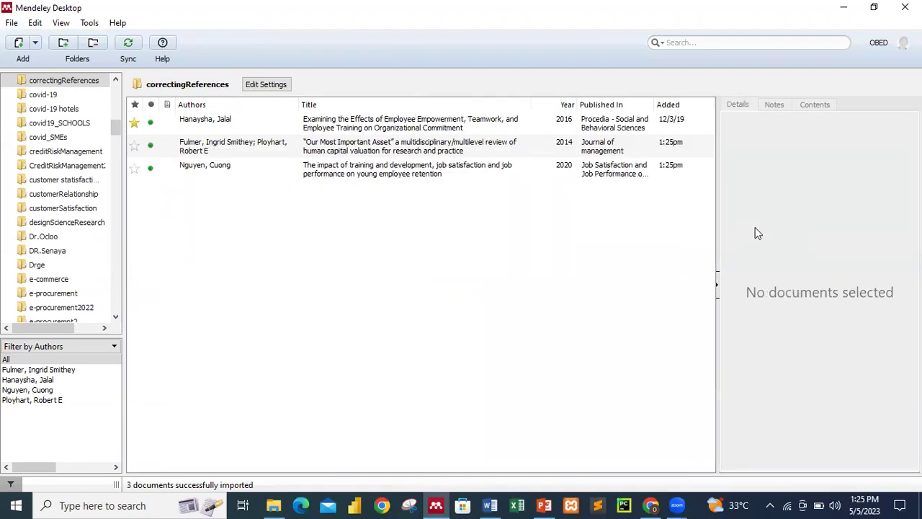
left_click(498, 126)
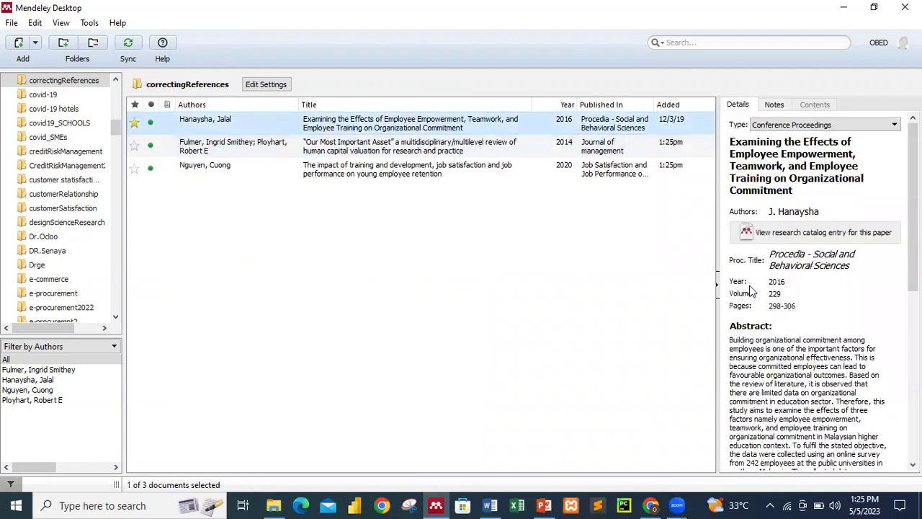
left_click(513, 146)
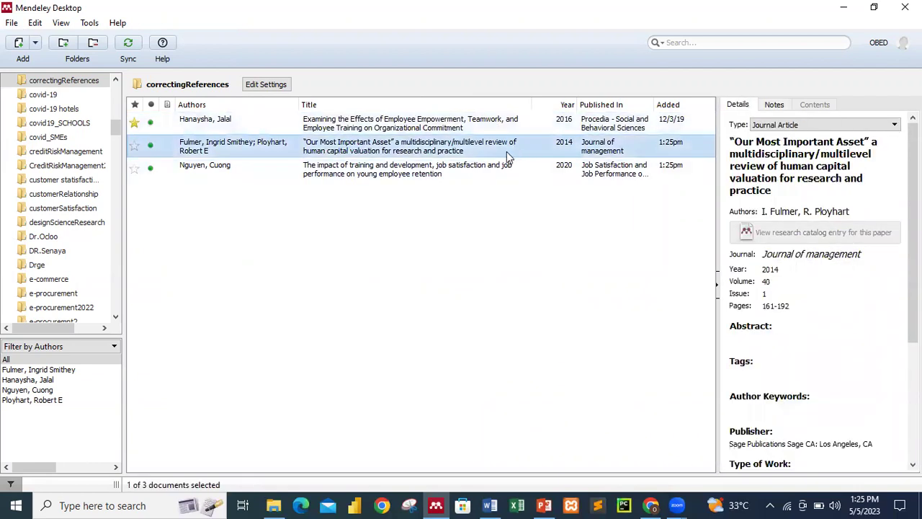
left_click(492, 173)
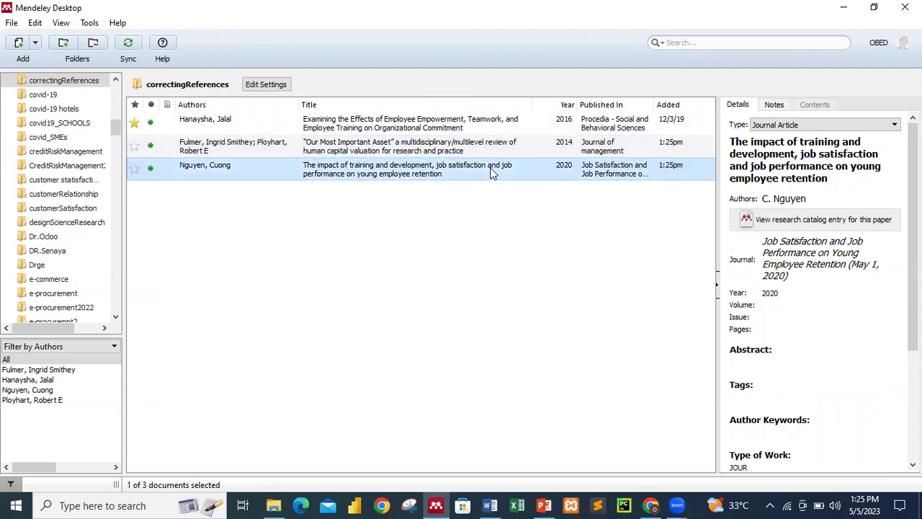
left_click(429, 155)
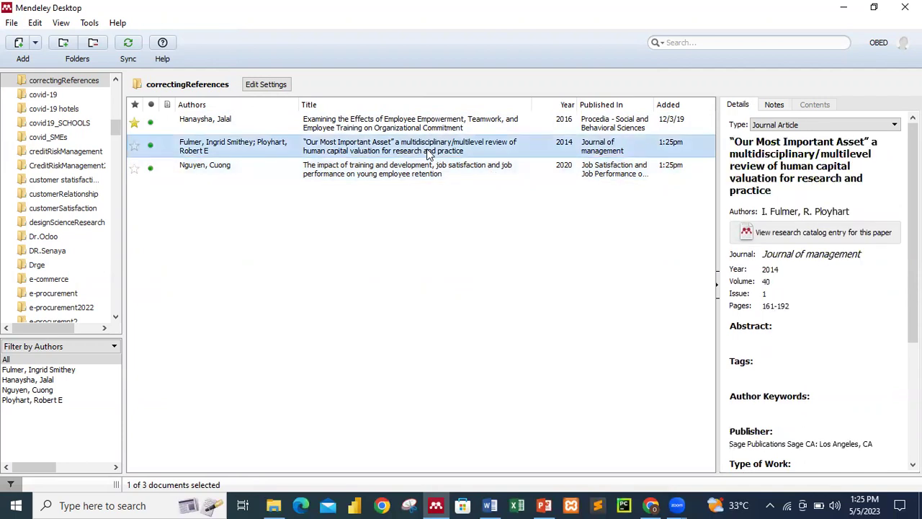
left_click(785, 211)
Step: Switch to Word and delete the 2014 in-text citation after "profitability" in the first paragraph of the Background of the Study
left_click(489, 505)
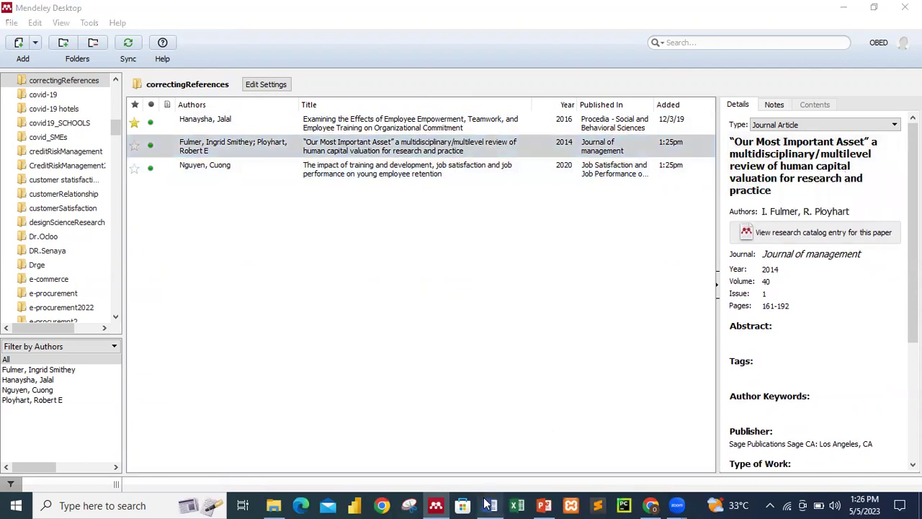
scroll(491, 273, "up", 15)
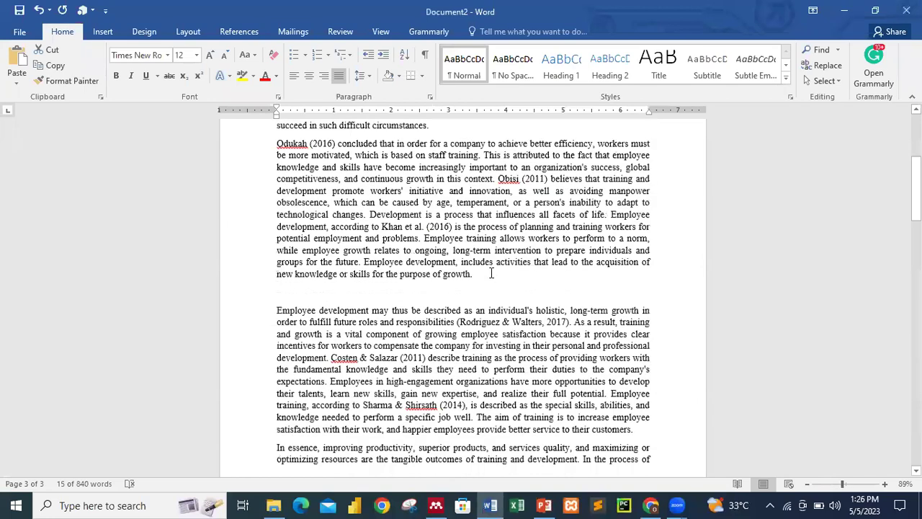
scroll(492, 272, "up", 6)
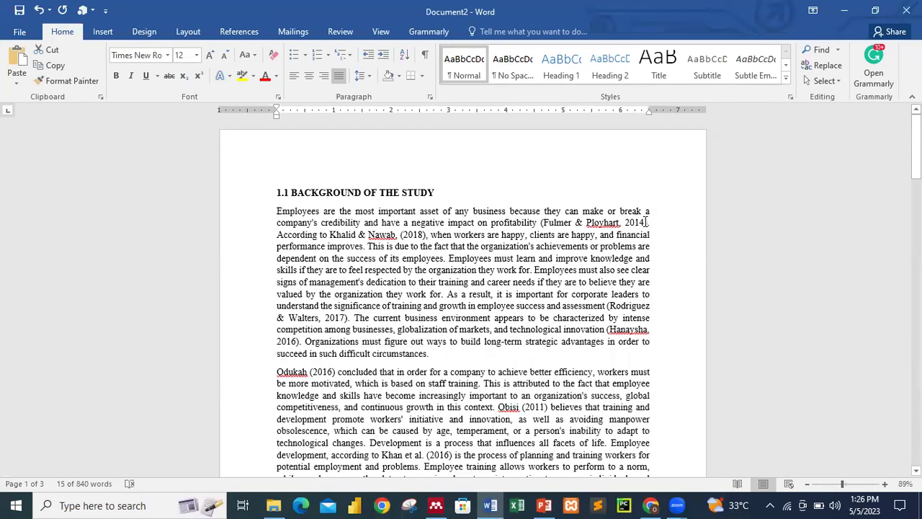
left_click(649, 223)
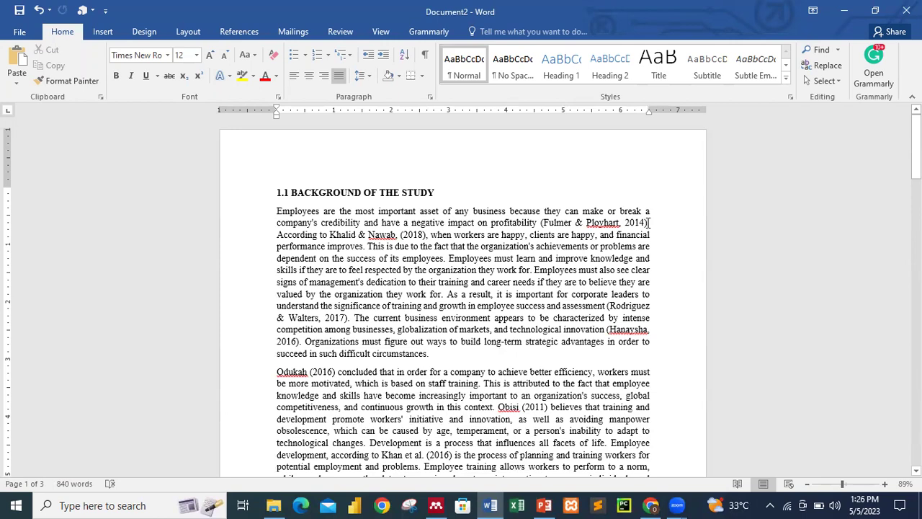
key("BackSpace")
key("BackSpace")
key("BackSpace")
key("BackSpace")
key("BackSpace")
key("BackSpace")
key("BackSpace")
key("BackSpace")
key("BackSpace")
key("BackSpace")
key("BackSpace")
key("BackSpace")
key("BackSpace")
key("BackSpace")
key("BackSpace")
key("BackSpace")
key("BackSpace")
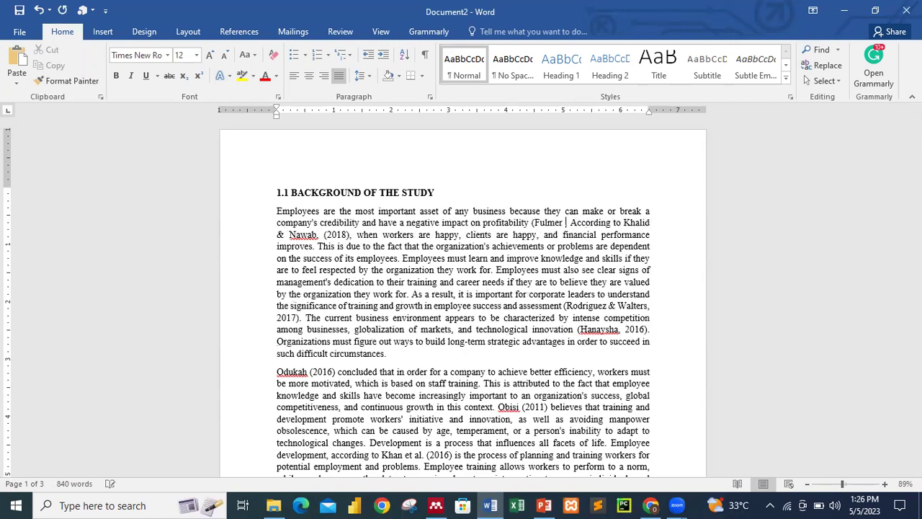
key("BackSpace")
key("BackSpace")
key("BackSpace")
key("BackSpace")
key("BackSpace")
key("BackSpace")
key("BackSpace")
key("BackSpace")
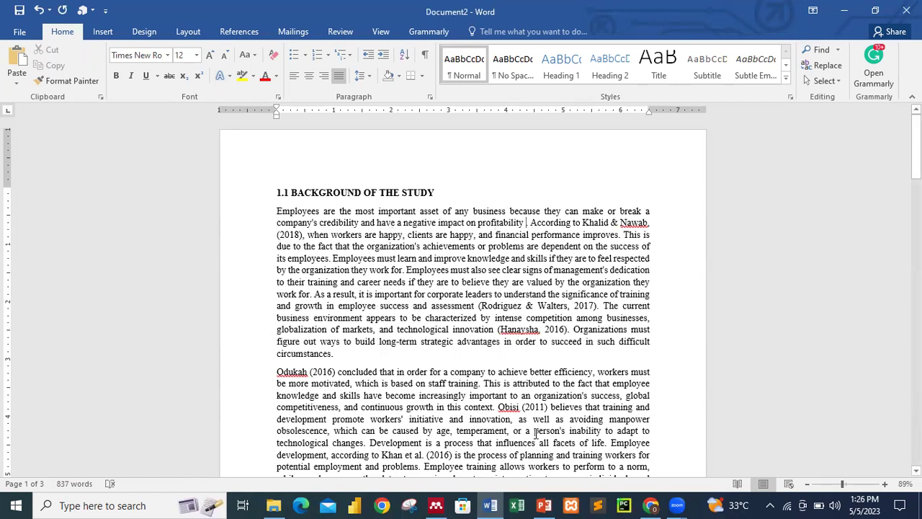
Step: Check the "Our Most Important Asset" entry under References and return the cursor to the gap after "profitability"
scroll(536, 433, "down", 15)
scroll(535, 433, "down", 4)
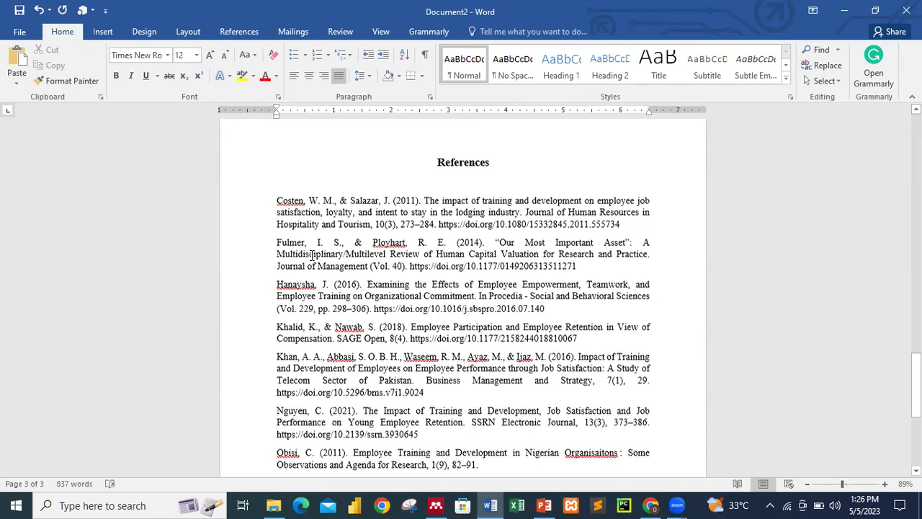
scroll(312, 256, "up", 20)
left_click(526, 222)
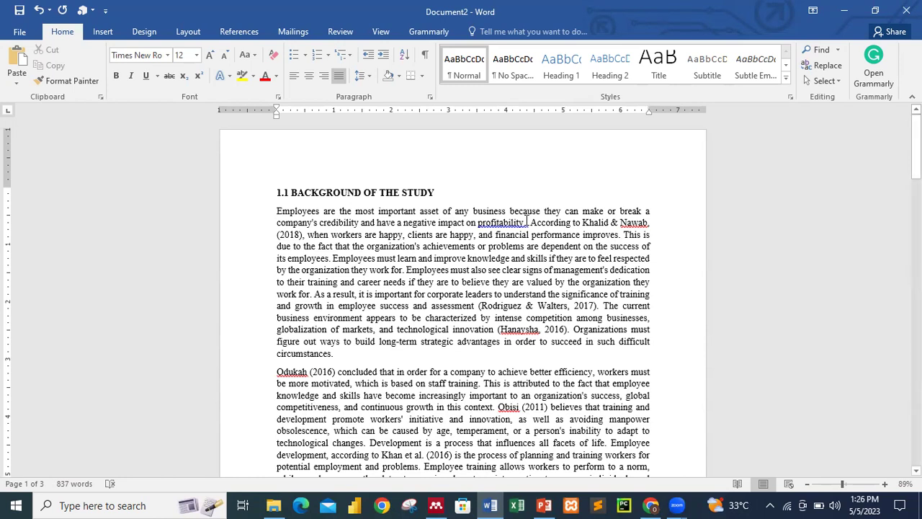
Step: Switch to Mendeley Desktop and copy the author names from the details of the article "Our Most Important Asset"
left_click(436, 504)
left_click(821, 211)
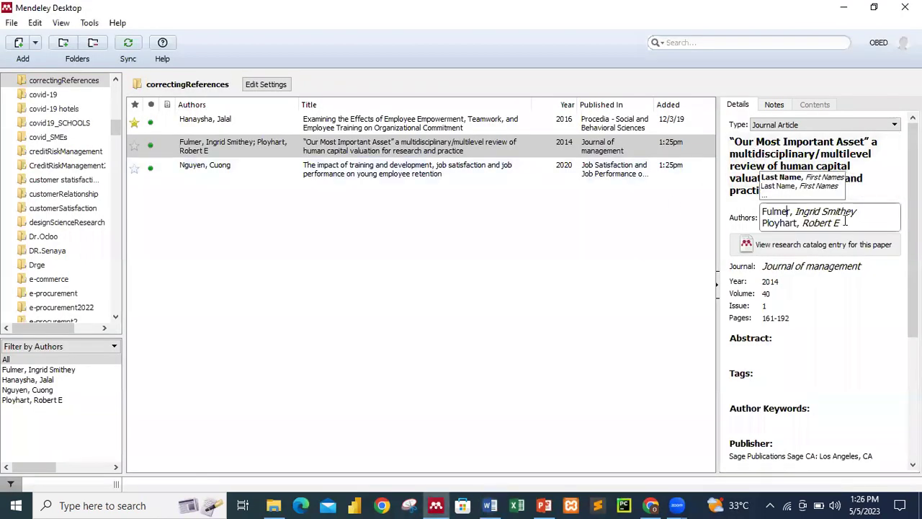
key("Right")
key("Right")
left_click_drag(845, 222, 766, 215)
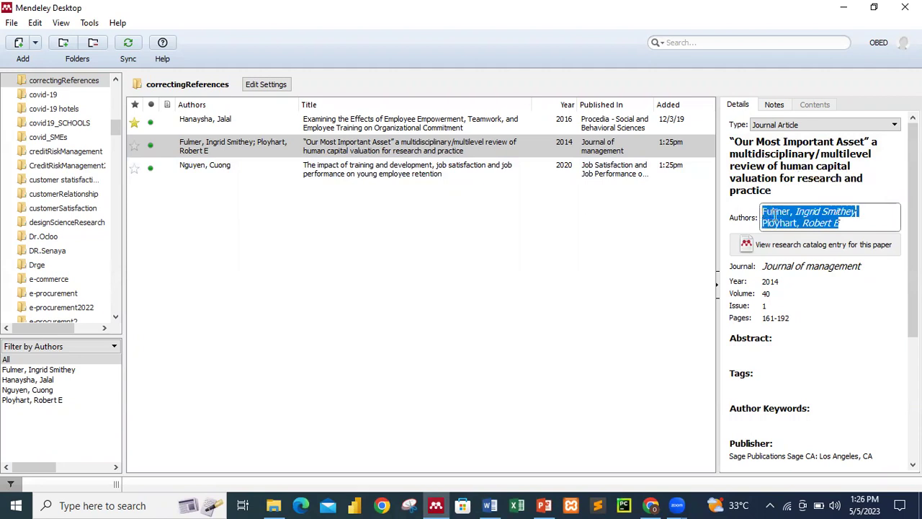
right_click(773, 216)
left_click(806, 275)
Step: Switch to Word and insert a Mendeley citation of the 2014 "Our Most Important Asset" article after "profitability", searching by the copied author names
left_click(490, 505)
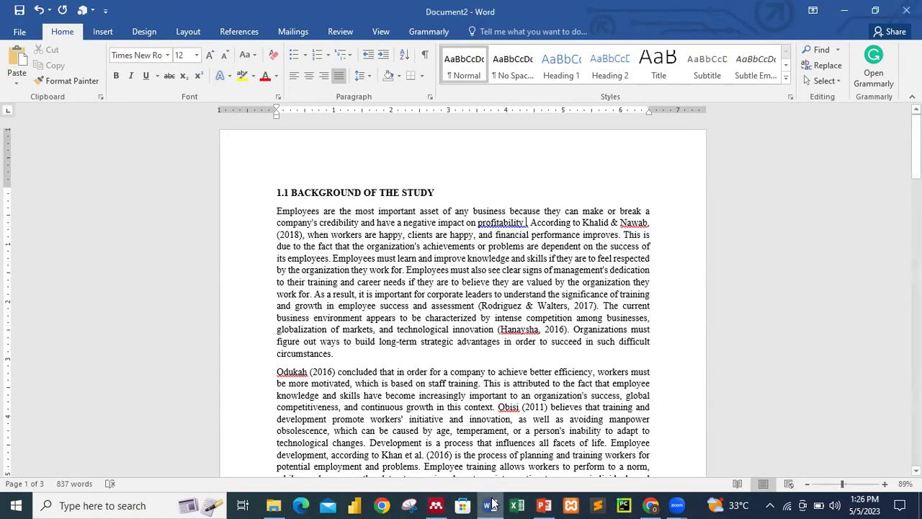
left_click(240, 32)
left_click(252, 61)
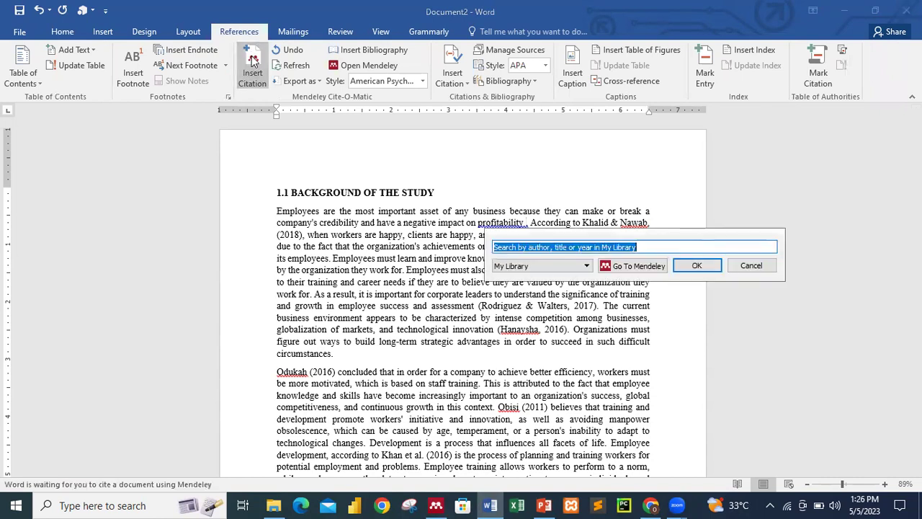
right_click(564, 250)
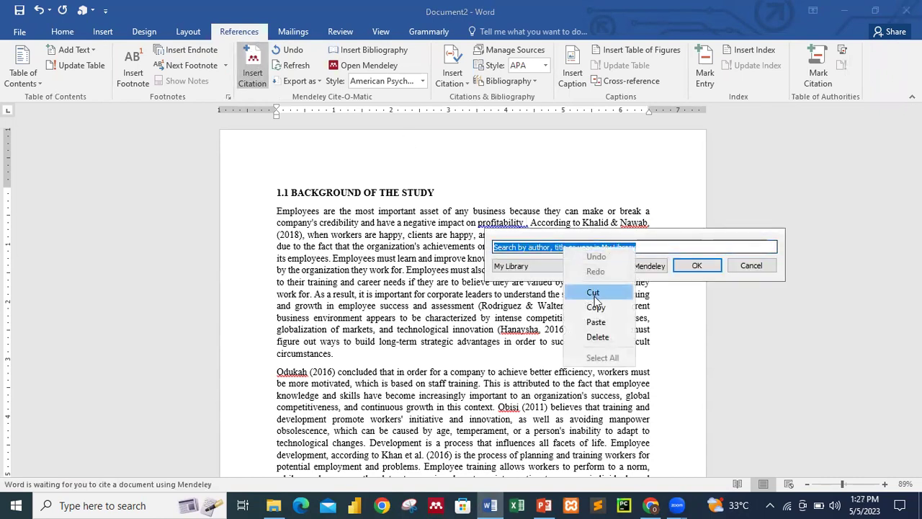
left_click(596, 322)
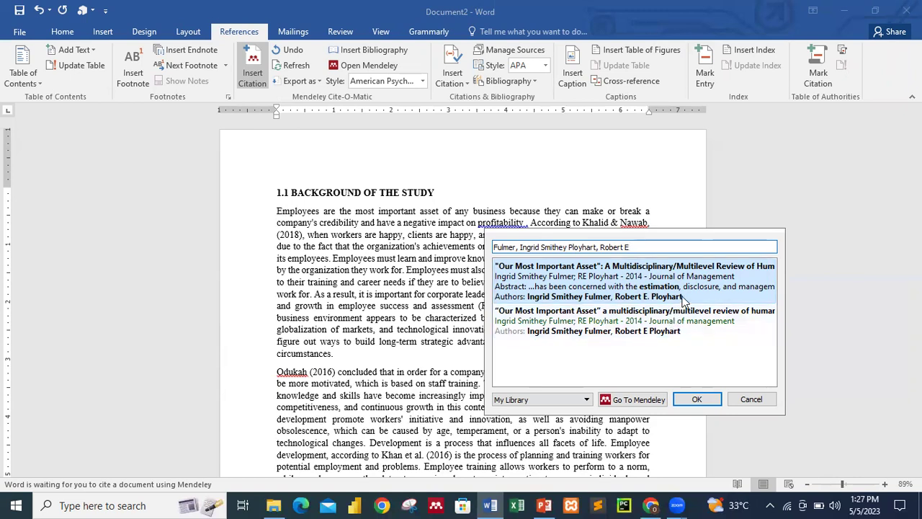
left_click(683, 301)
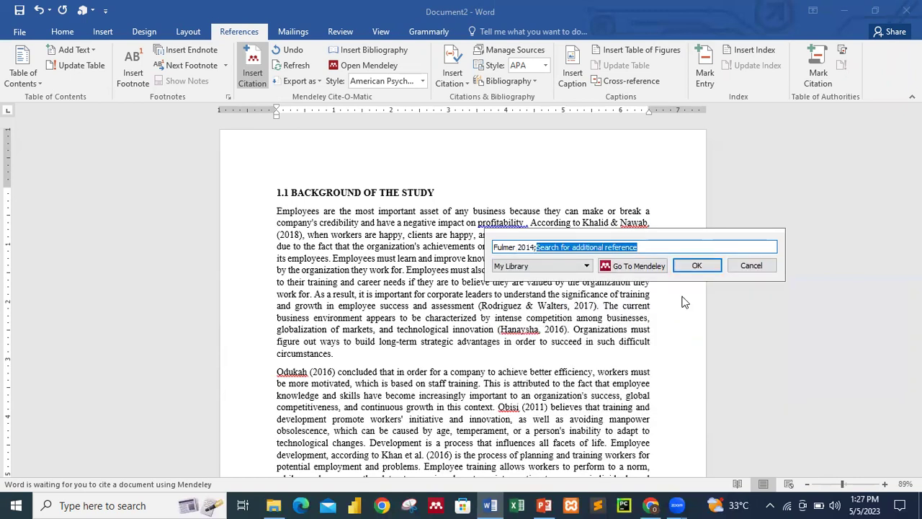
key("Return")
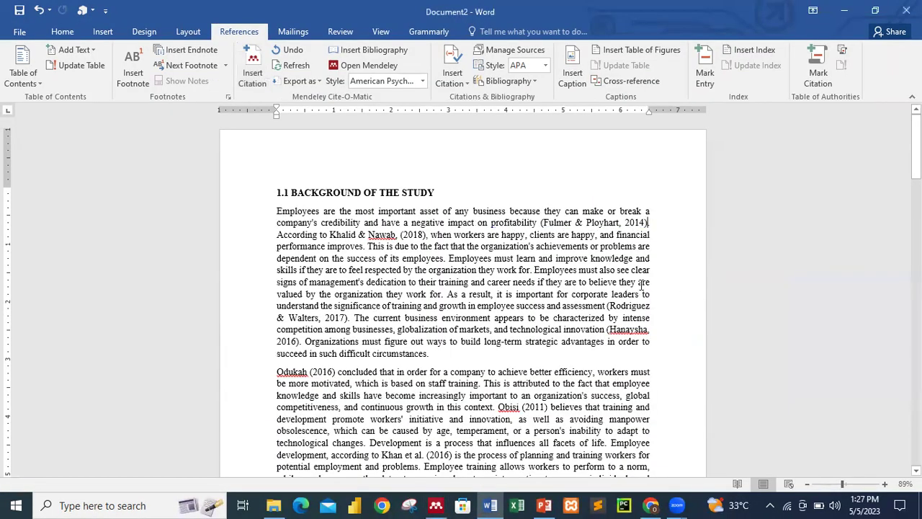
Step: Remove the stray word "Recognizing" after the Nguyen citation on page 2 and add the heading "References" below the paragraph
scroll(641, 284, "down", 15)
scroll(641, 284, "up", 10)
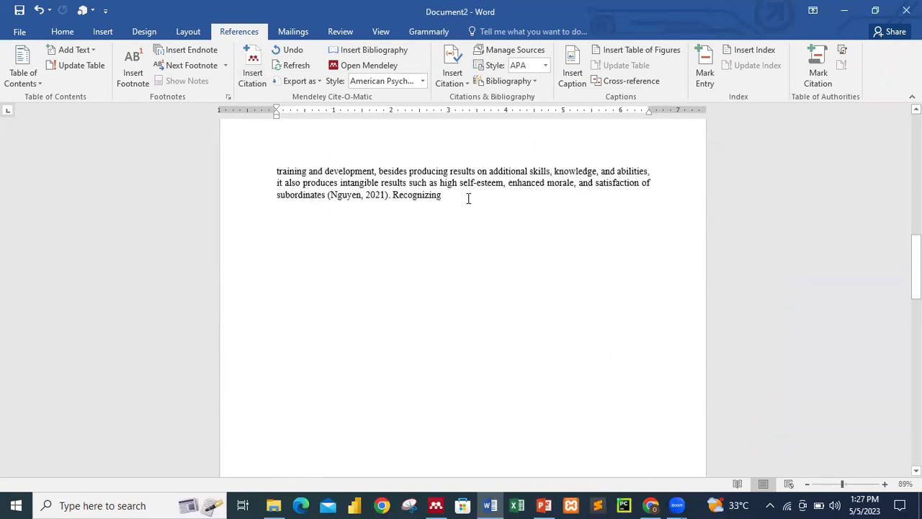
left_click(467, 199)
key("BackSpace")
key("BackSpace")
key("BackSpace")
key("BackSpace")
key("BackSpace")
key("BackSpace")
key("BackSpace")
key("BackSpace")
key("BackSpace")
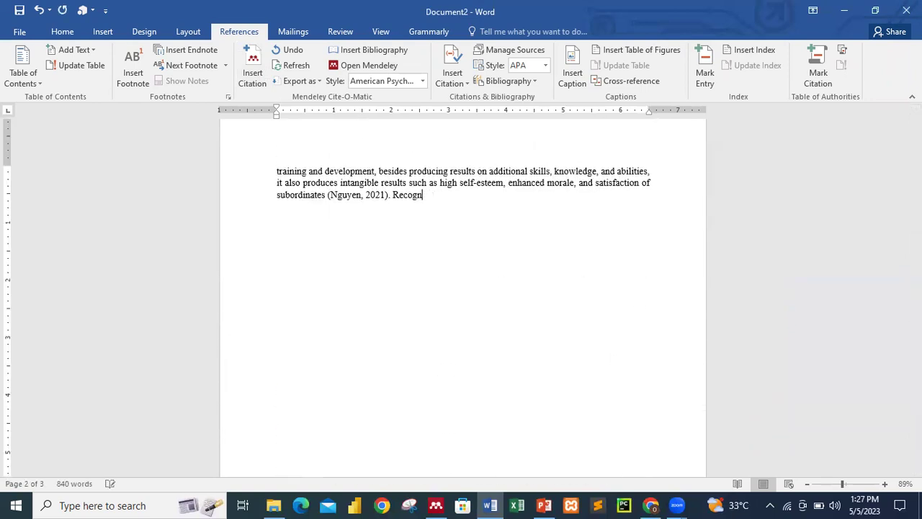
key("BackSpace")
key("BackSpace")
type("References")
Step: Insert the Mendeley bibliography below the new References heading and set the citation style to American Psychological Association 7th edition
left_click(374, 50)
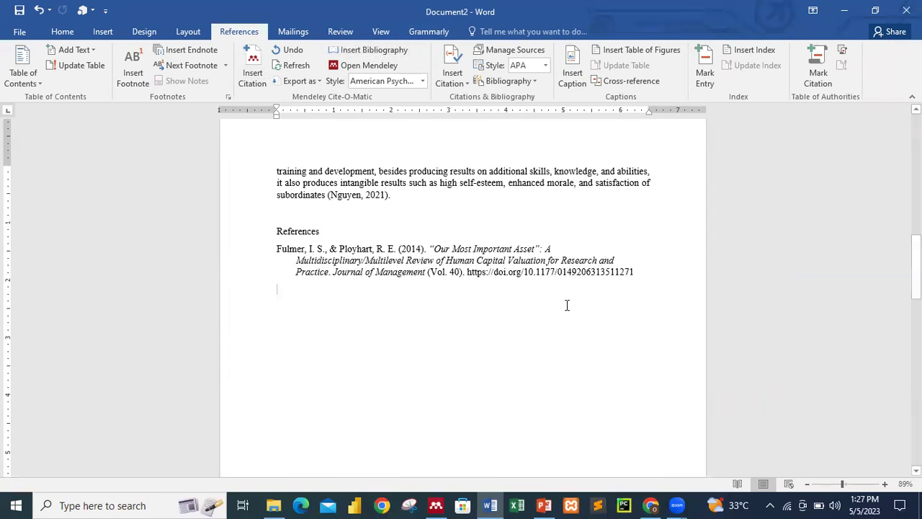
left_click(634, 273)
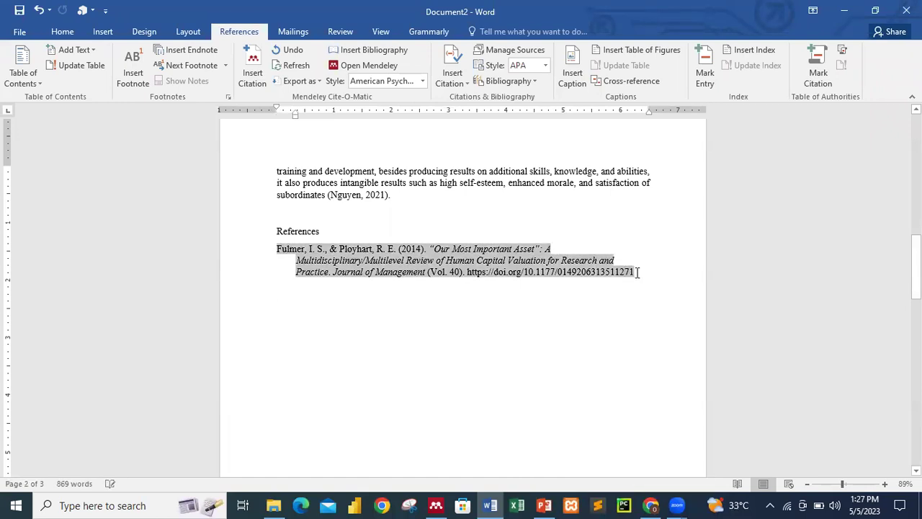
left_click_drag(637, 271, 276, 249)
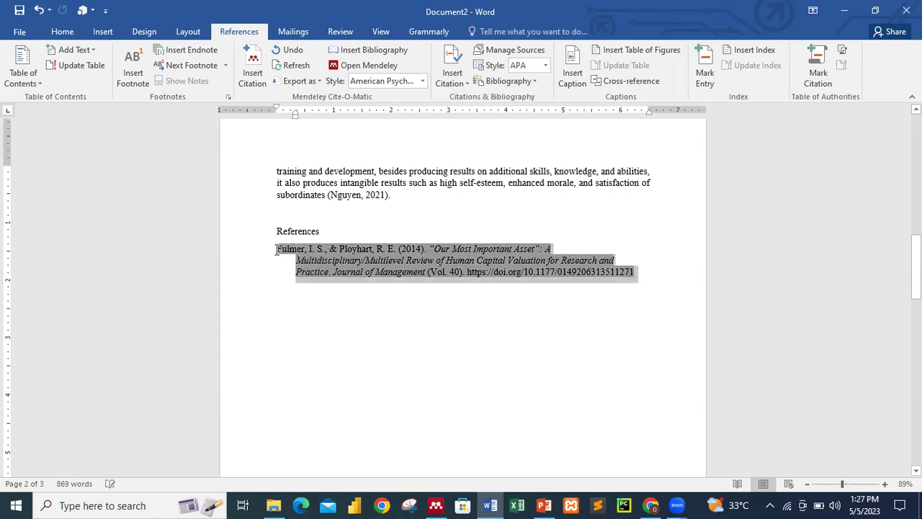
left_click(423, 80)
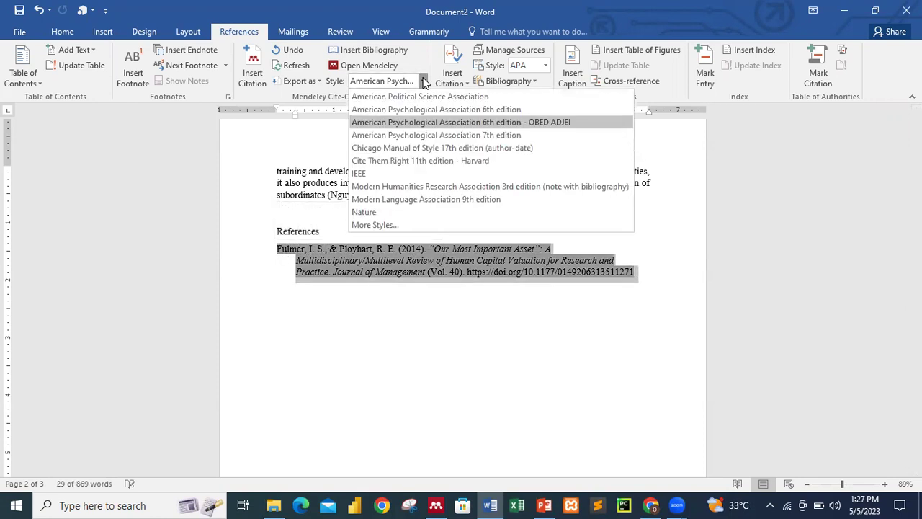
left_click(422, 139)
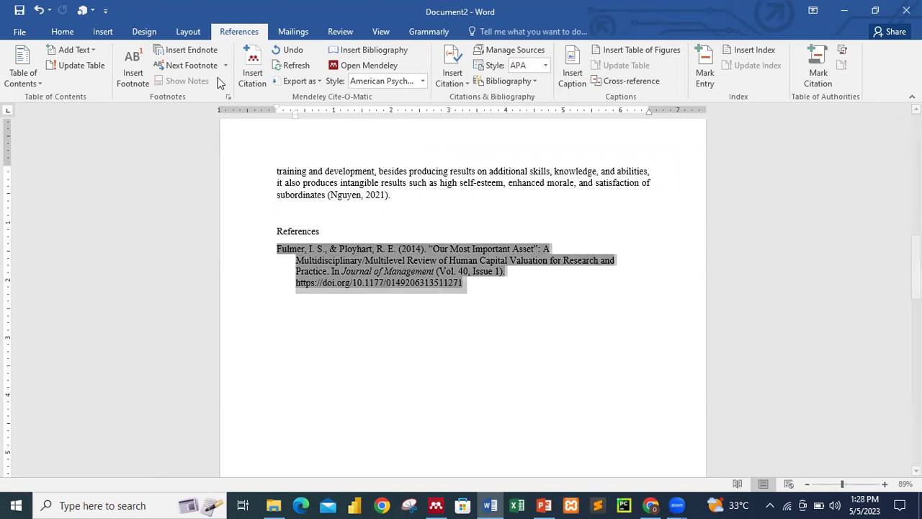
Step: Justify the bibliography entry on page 2 and make the References heading above it bold
left_click(62, 31)
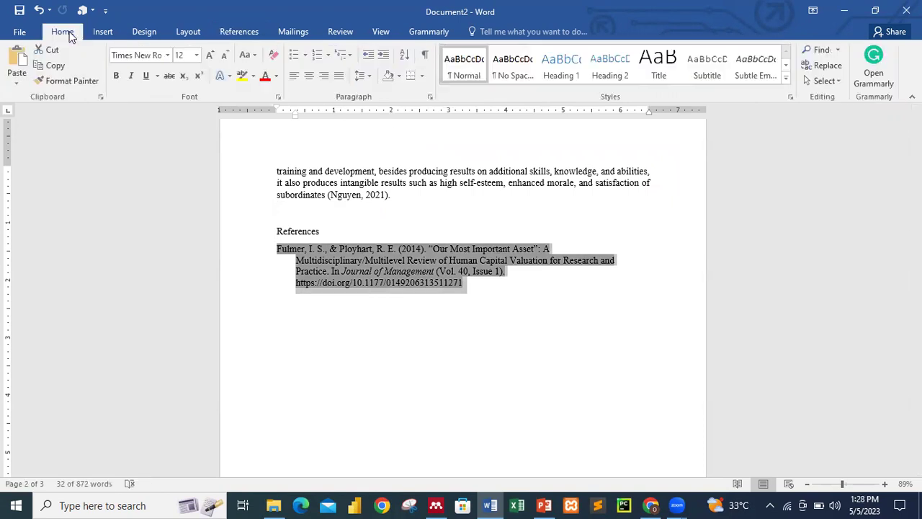
left_click(339, 75)
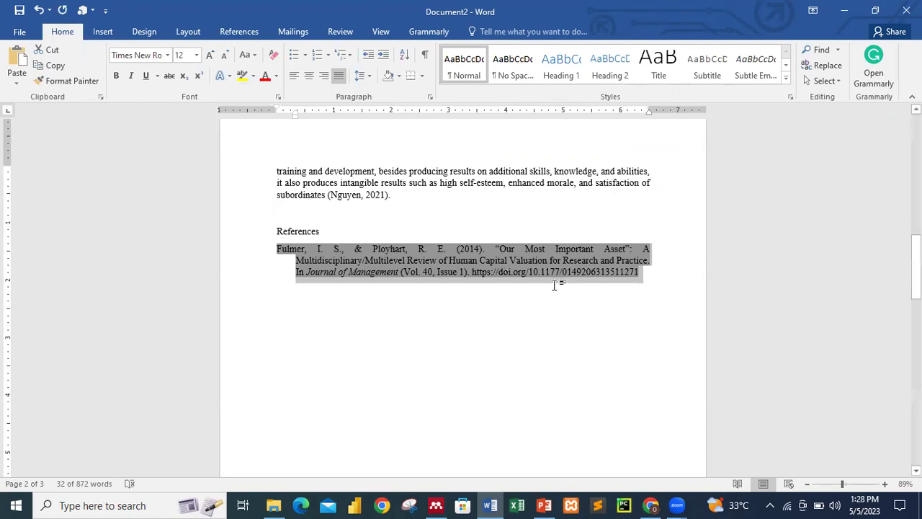
scroll(374, 355, "up", 4)
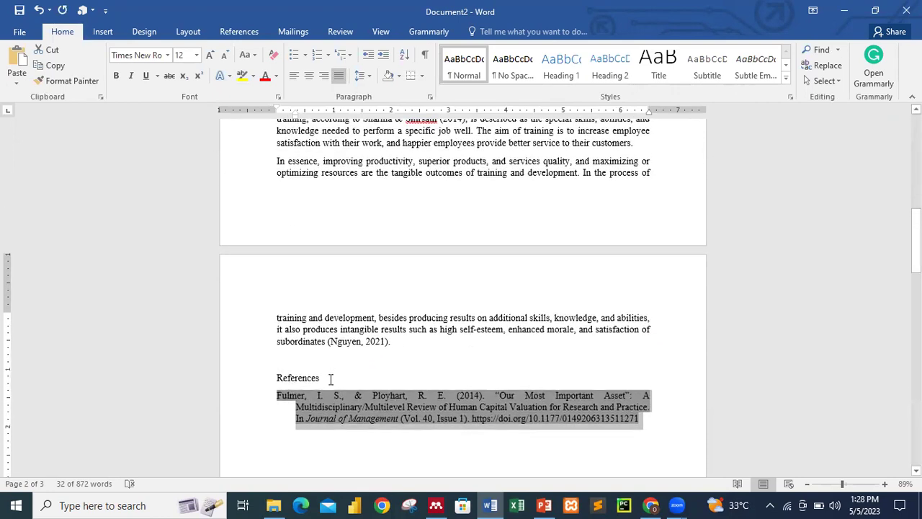
left_click(330, 379)
double_click(321, 377)
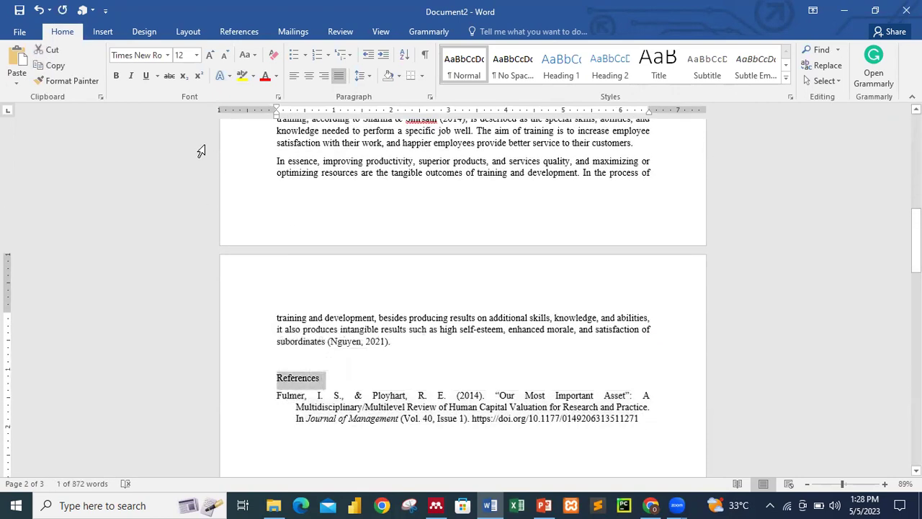
left_click(116, 75)
Step: Switch to Mendeley Desktop and check the authors and publication details of the "Our Most Important Asset" article
scroll(428, 274, "up", 9)
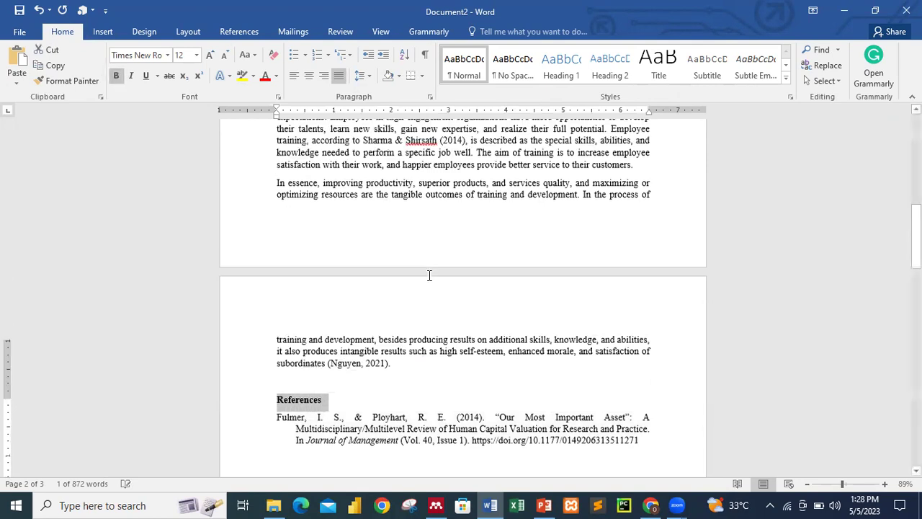
scroll(434, 432, "up", 1)
left_click(436, 505)
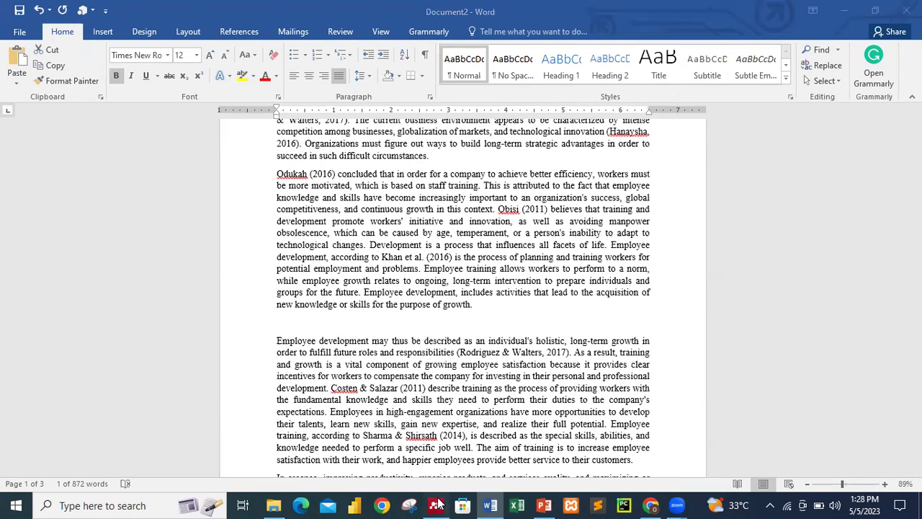
left_click(804, 314)
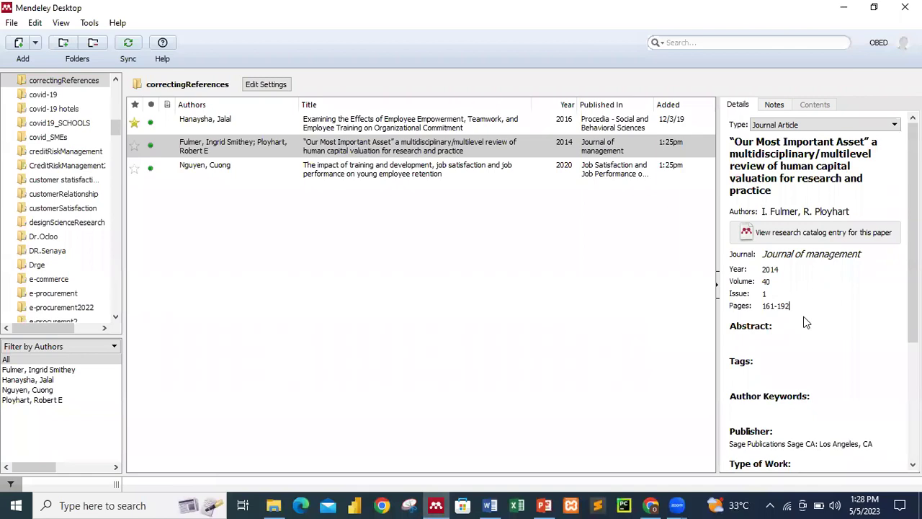
left_click(812, 213)
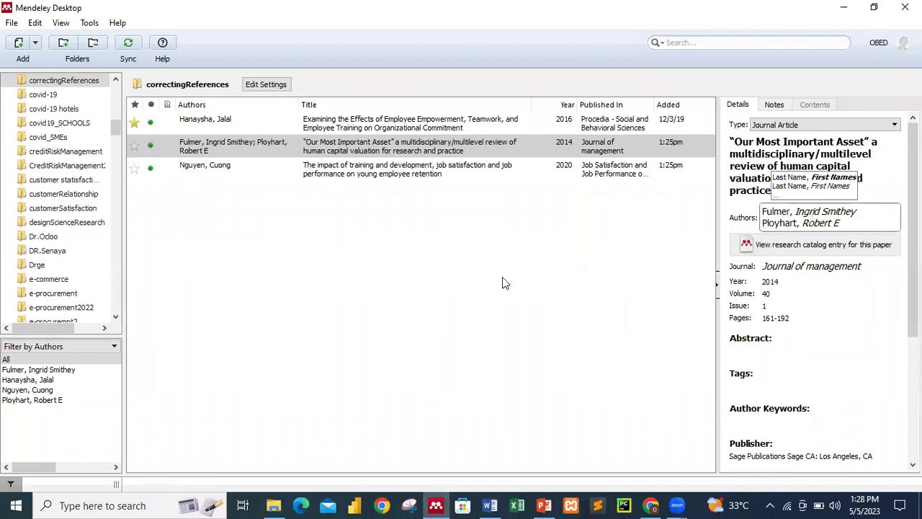
left_click(505, 282)
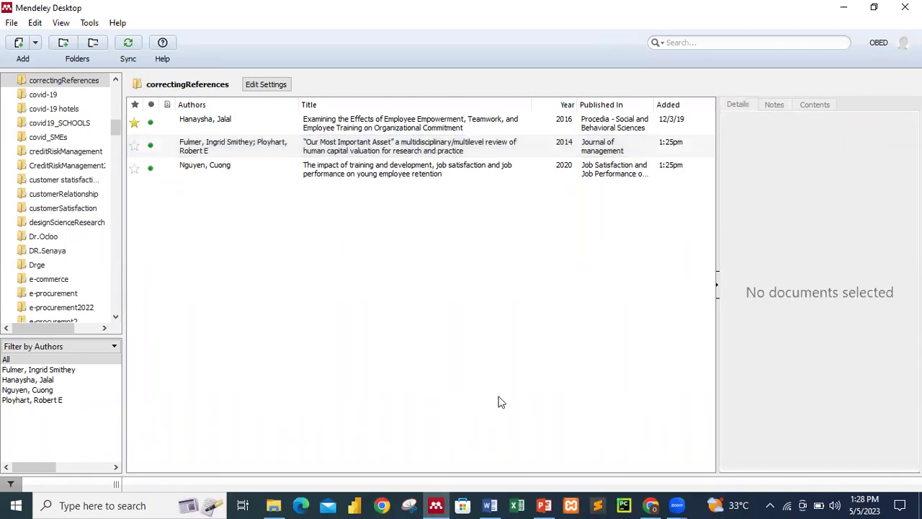
Step: Switch to Word and review the originally typed References list on page 3
left_click(490, 505)
scroll(488, 345, "down", 20)
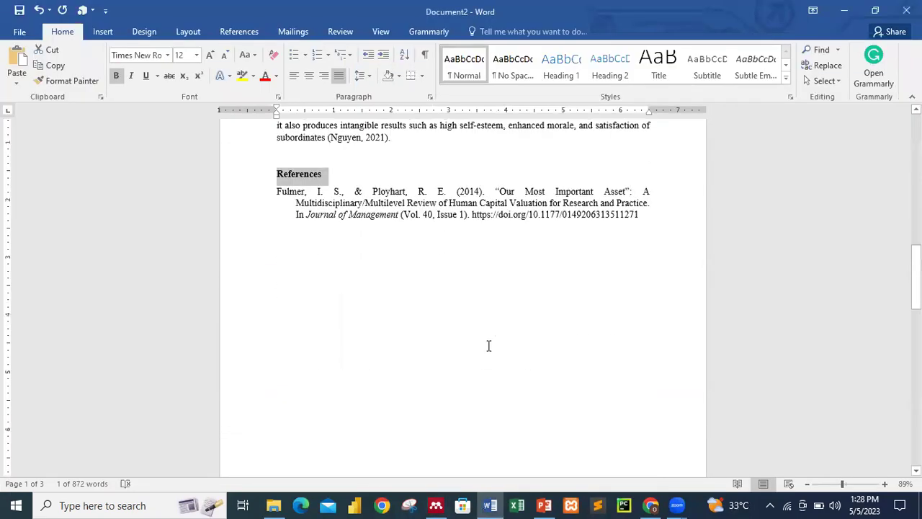
scroll(488, 348, "down", 6)
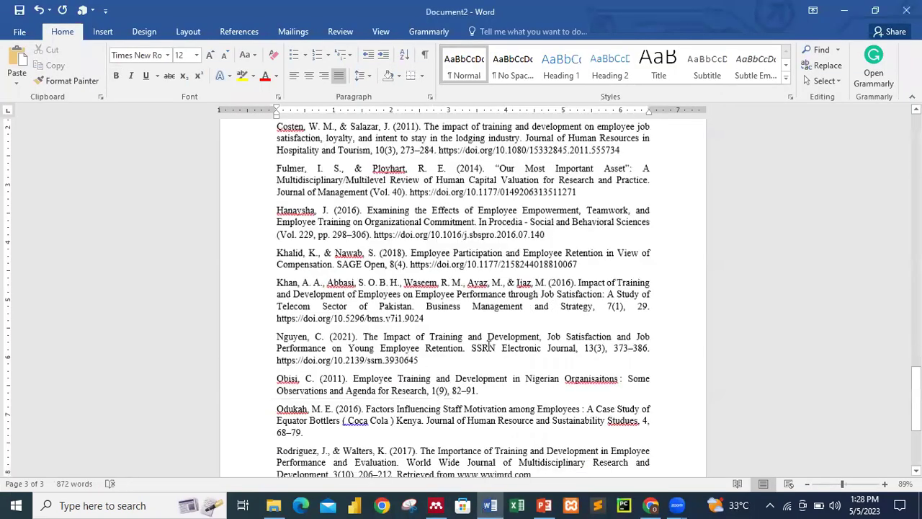
scroll(489, 348, "up", 7)
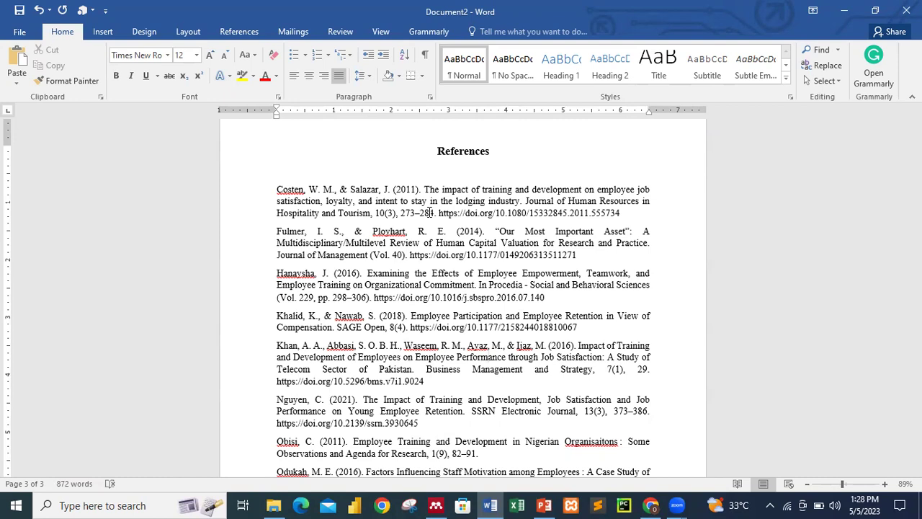
Step: Switch to Google Scholar in Chrome and return to the search results for "Examining the Effects of Employee Empowerment, Teamwork, and Employee Training"
left_click(650, 505)
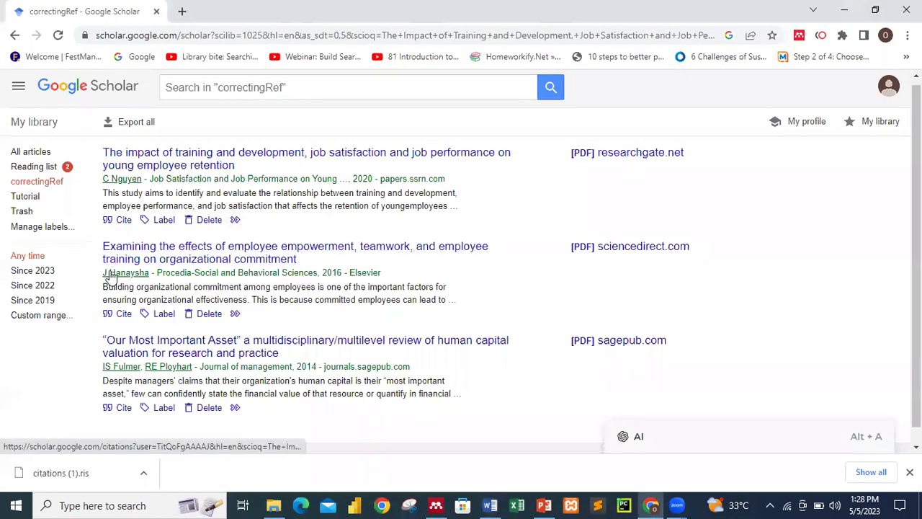
left_click(15, 36)
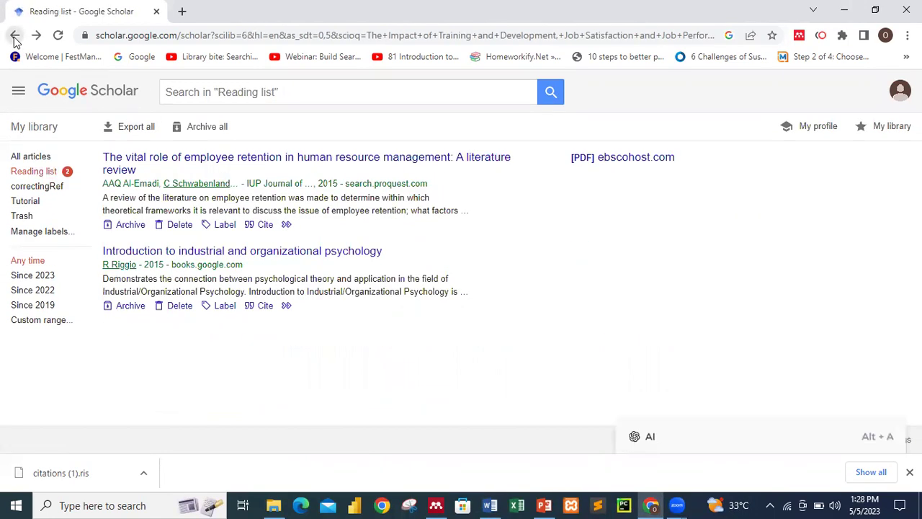
left_click(14, 36)
left_click(14, 36)
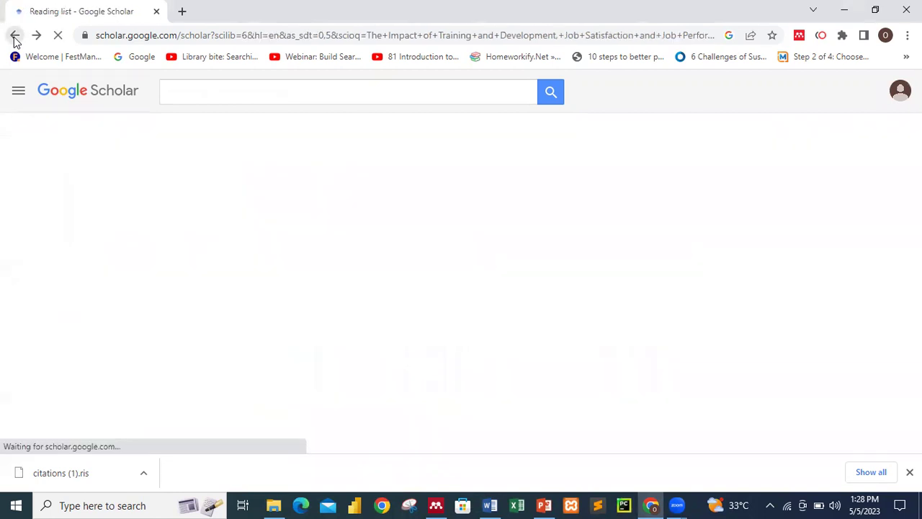
left_click(15, 36)
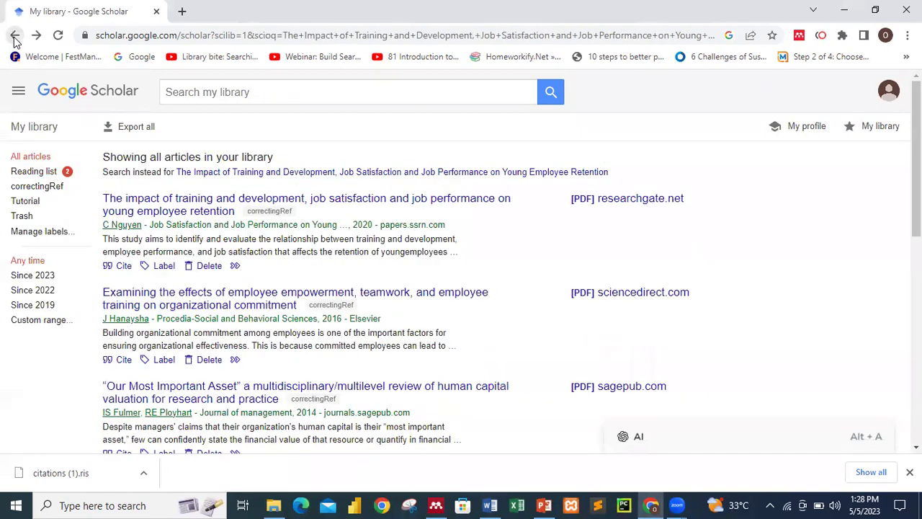
left_click(14, 36)
left_click(14, 36)
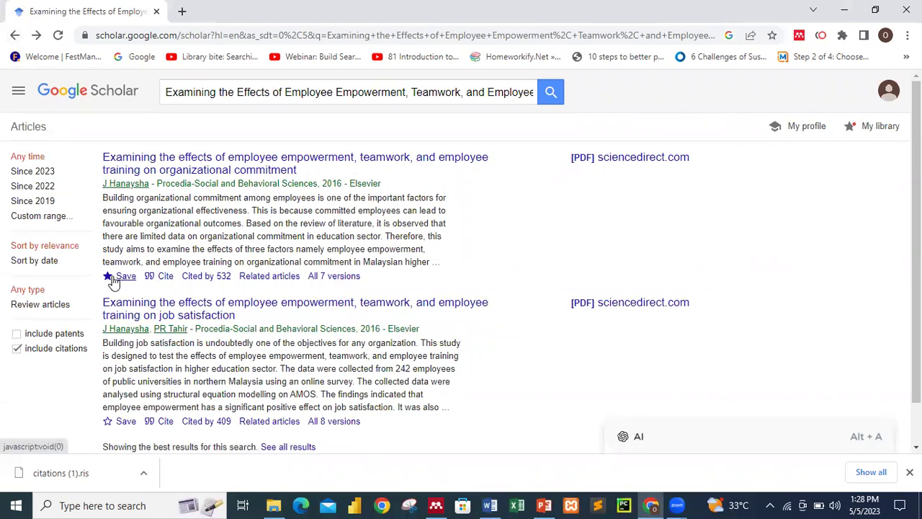
Step: Open the Google Scholar library and show only the articles labelled correctingRef
scroll(240, 343, "down", 1)
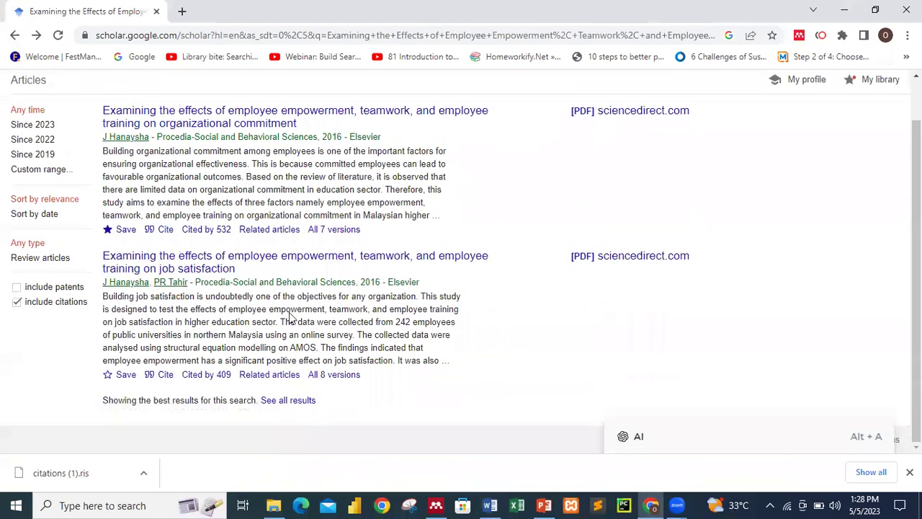
left_click(882, 81)
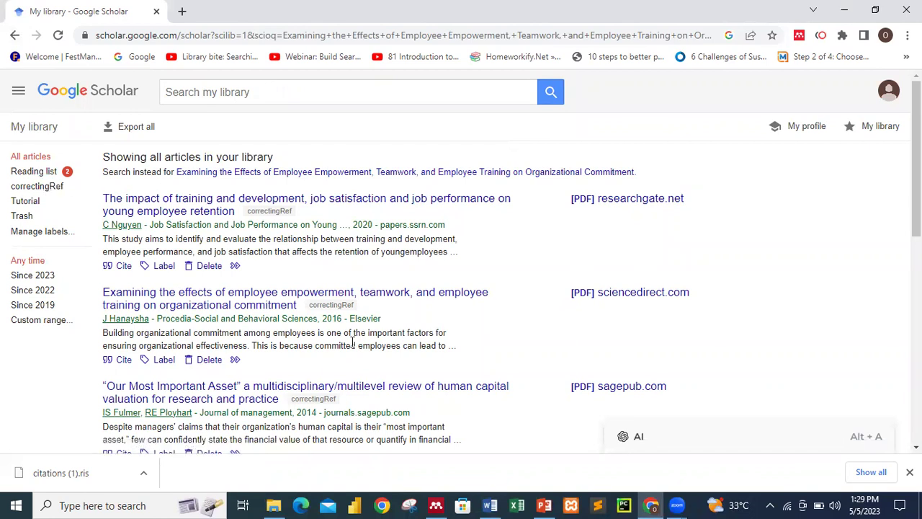
left_click(55, 190)
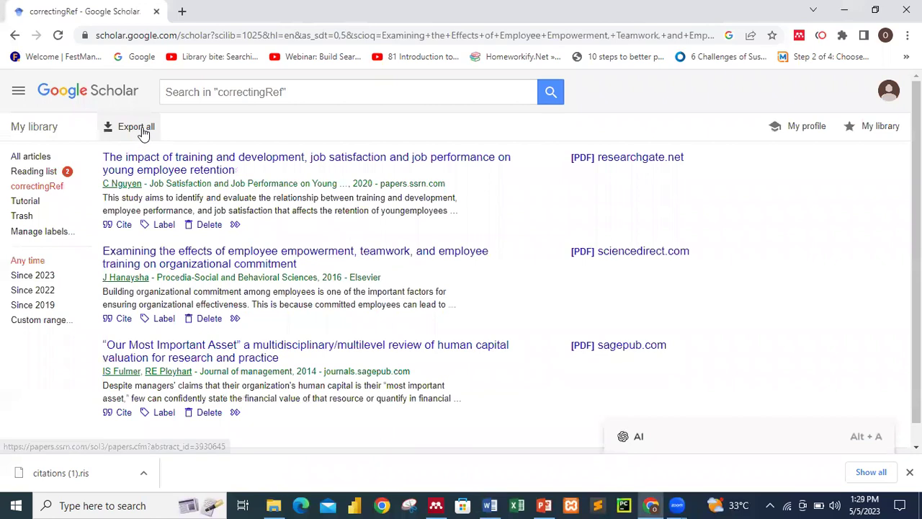